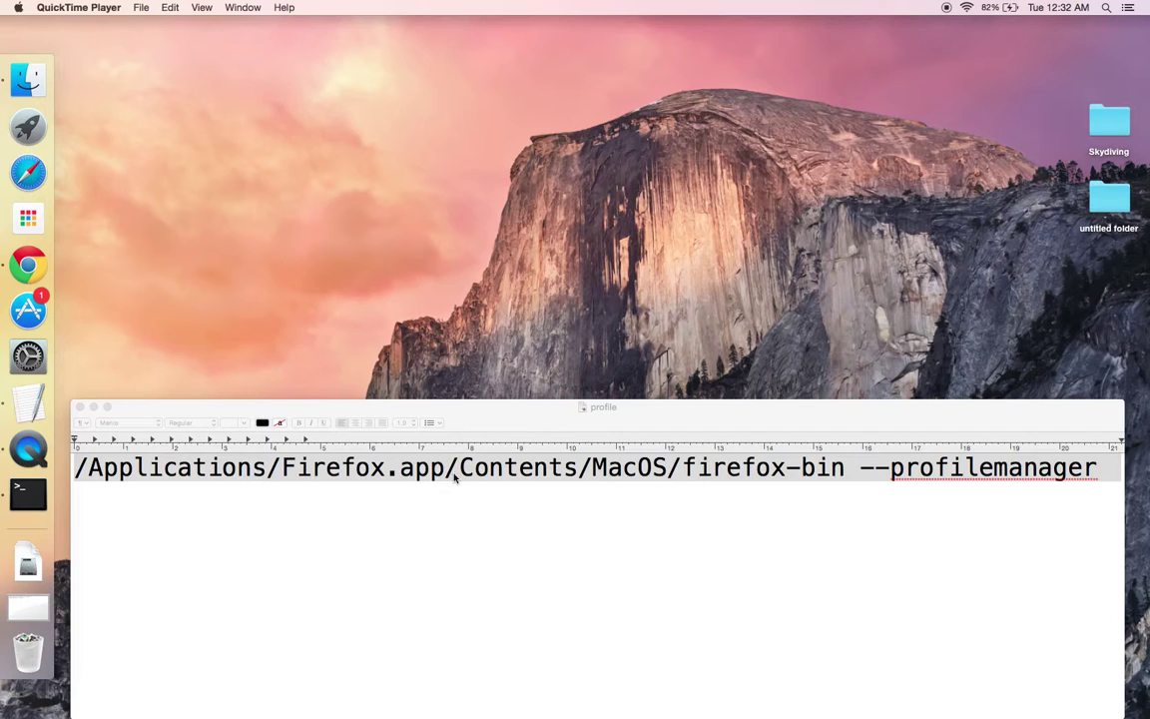
# Copy the profile-manager command from TextEdit and run it in Terminal
pyautogui.rightClick(193, 476)
pyautogui.click(219, 526)
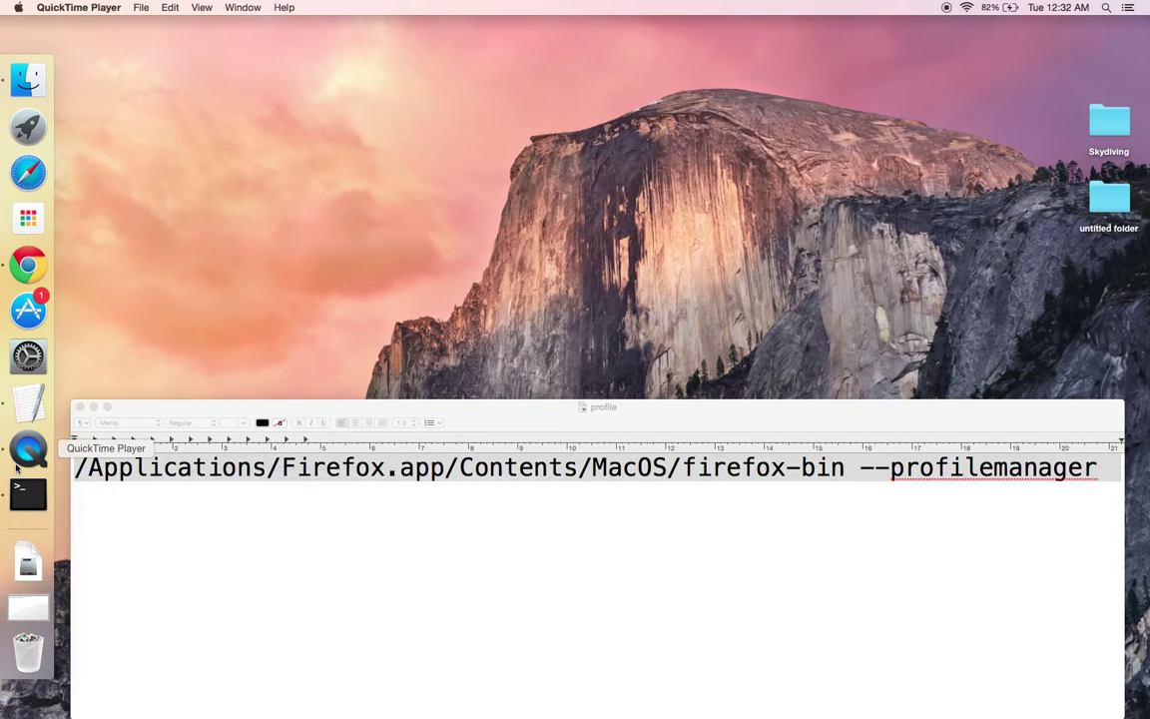
pyautogui.click(26, 493)
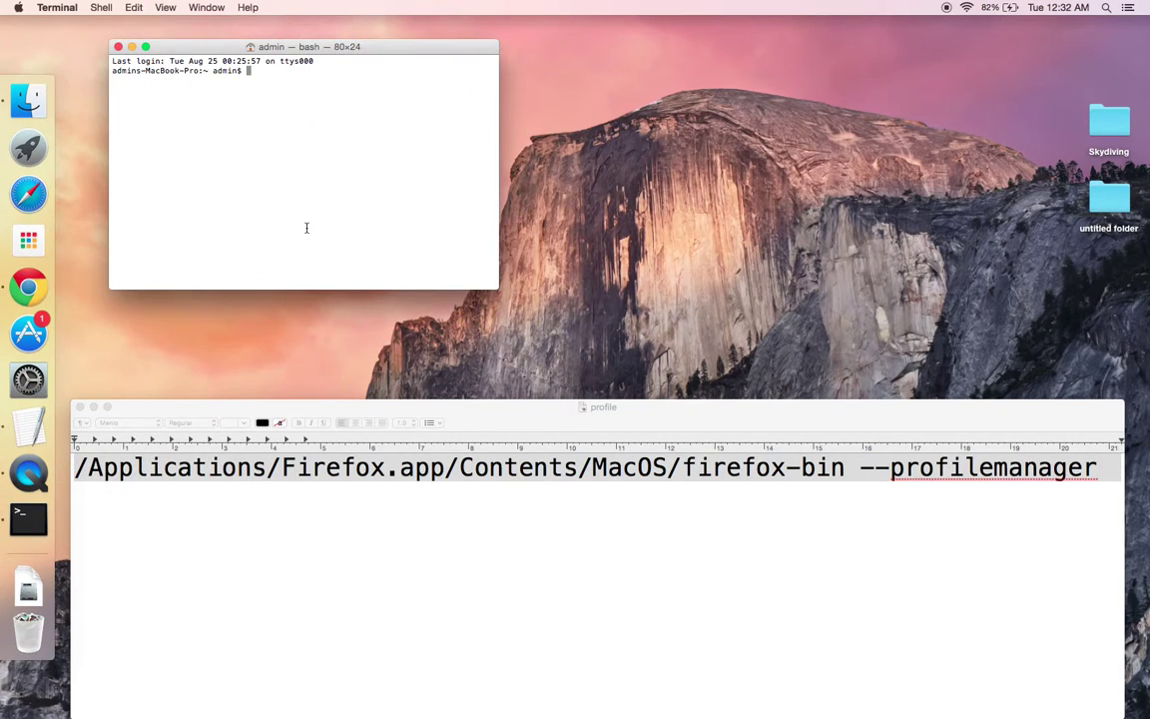
pyautogui.press('super+v')
pyautogui.press('Return')
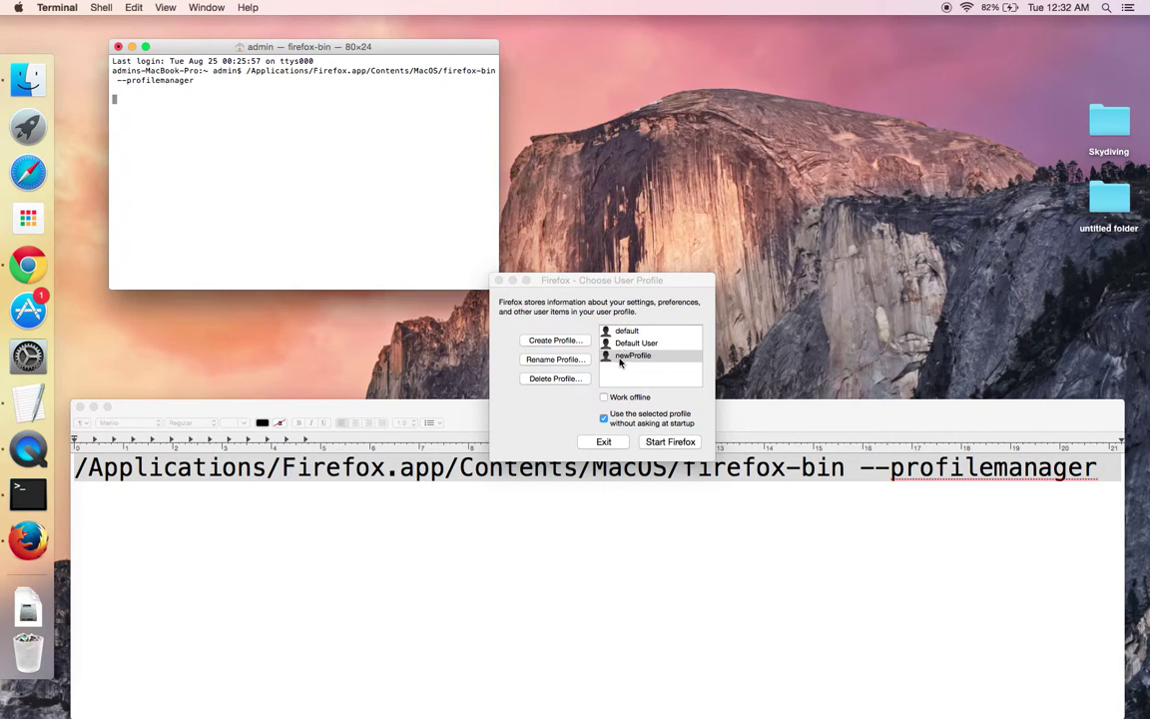
# Delete the Default User and newProfile profiles
pyautogui.click(629, 344)
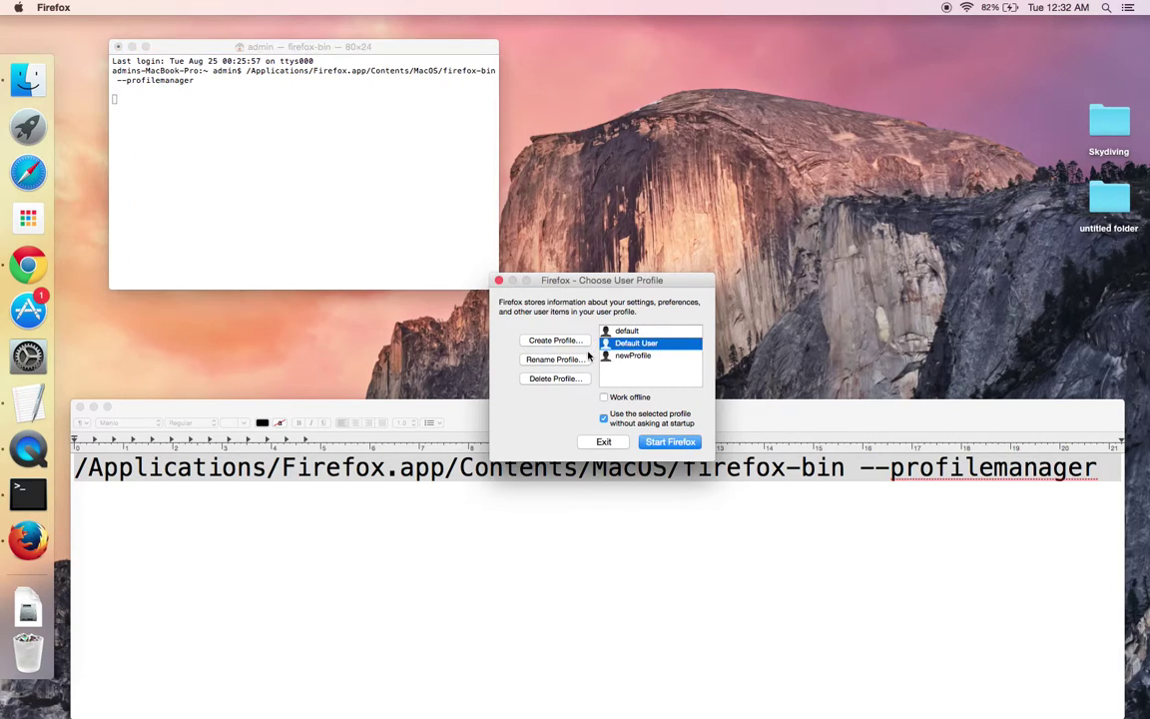
pyautogui.click(555, 378)
pyautogui.click(557, 379)
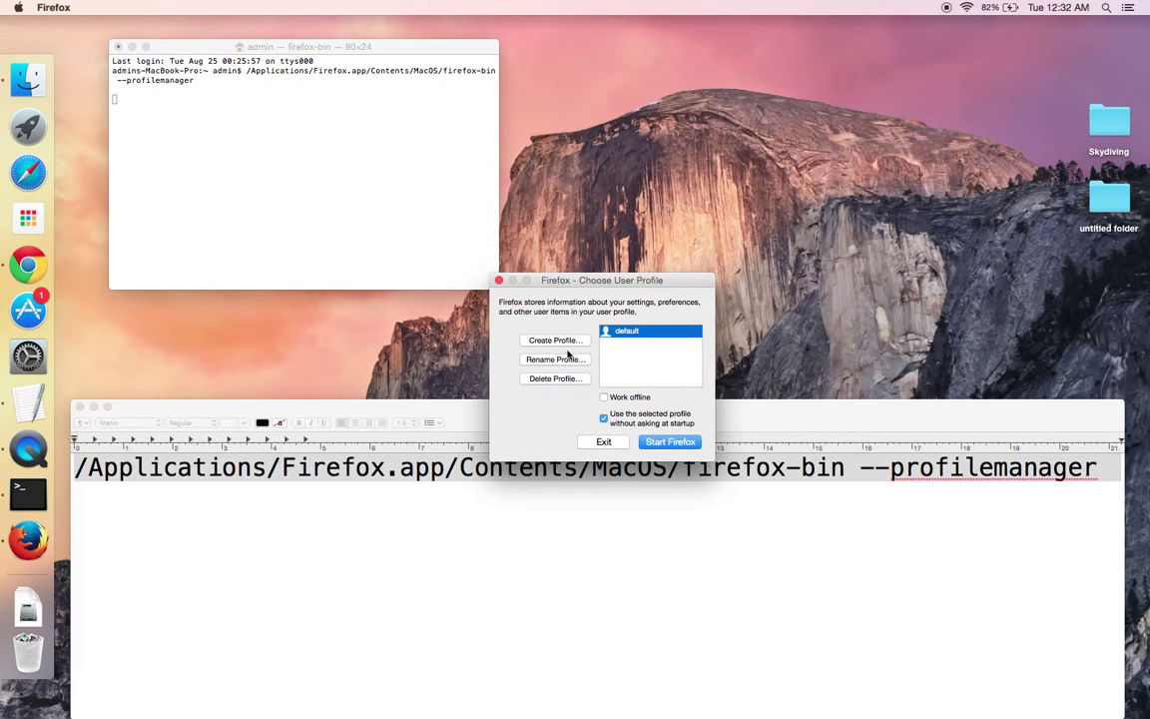
# Start a new profile and name it SeleniumTest
pyautogui.click(555, 340)
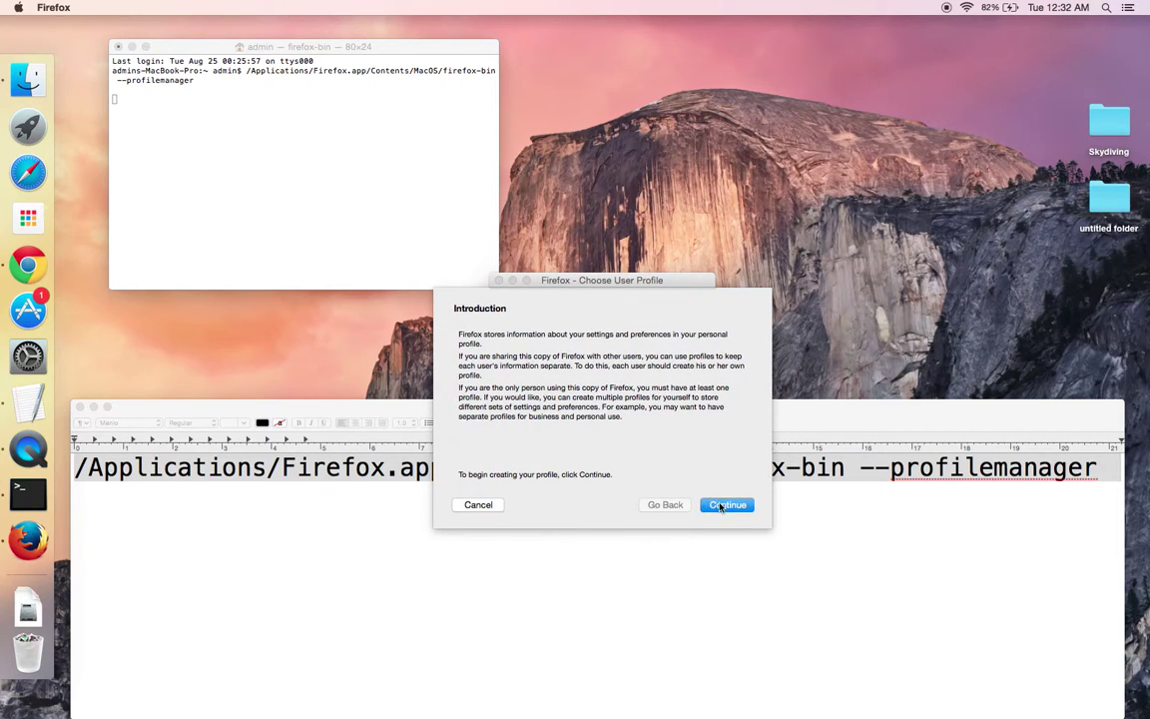
pyautogui.click(727, 505)
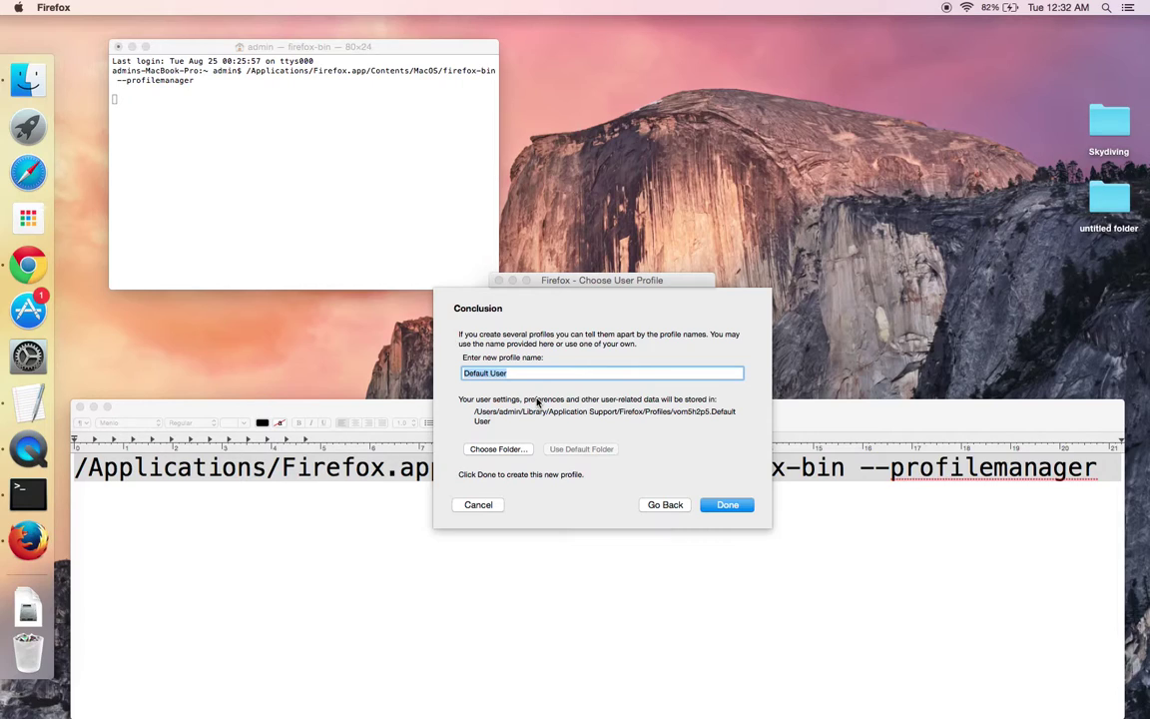
pyautogui.write('Seleniu')
pyautogui.write('mTest')
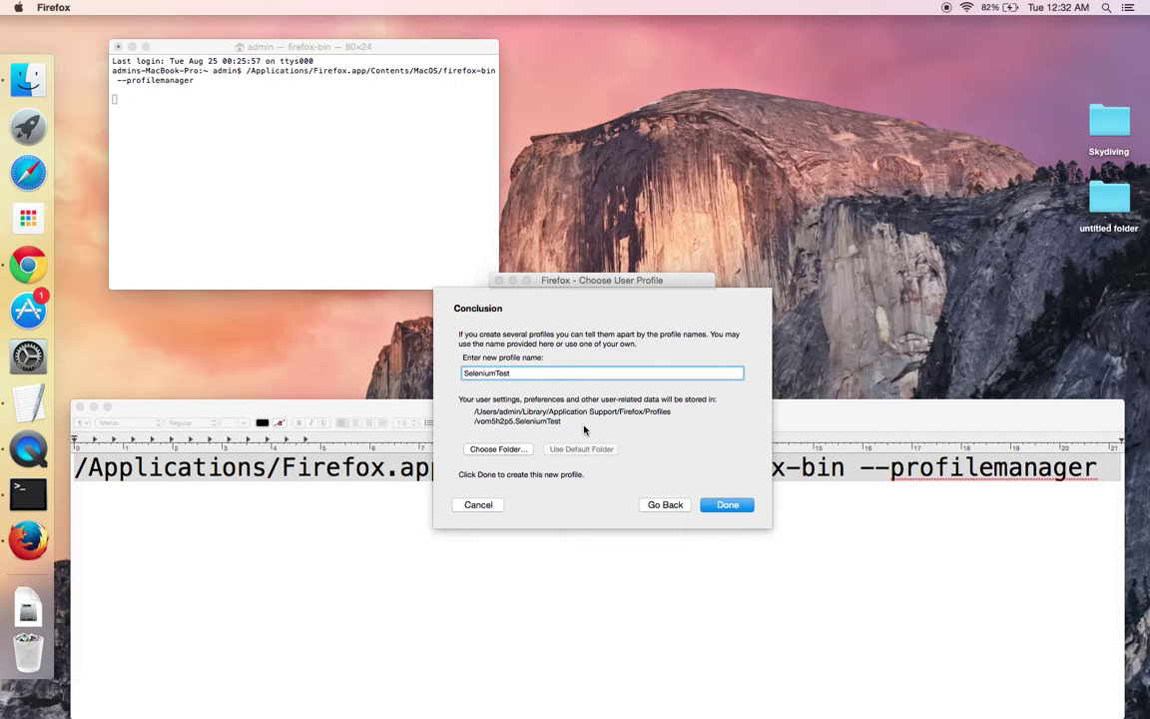
# Store SeleniumTest in a new Documents folder named FirefoxNewProfiel and finish the profile
pyautogui.click(500, 451)
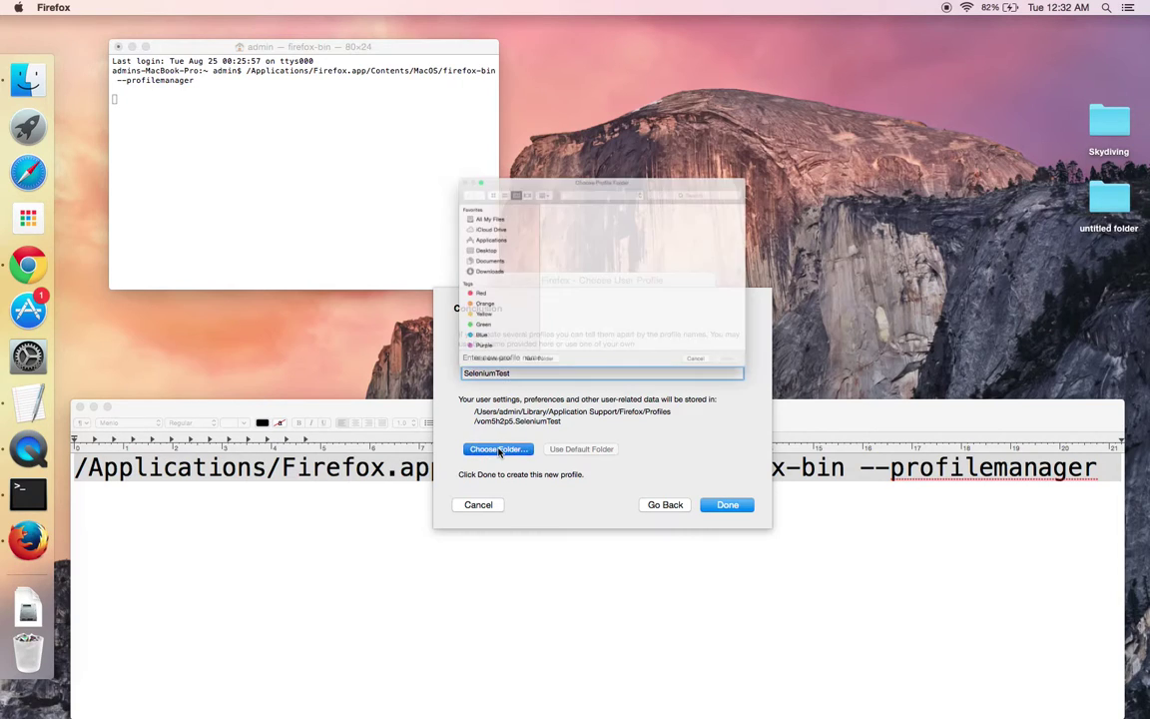
pyautogui.click(405, 253)
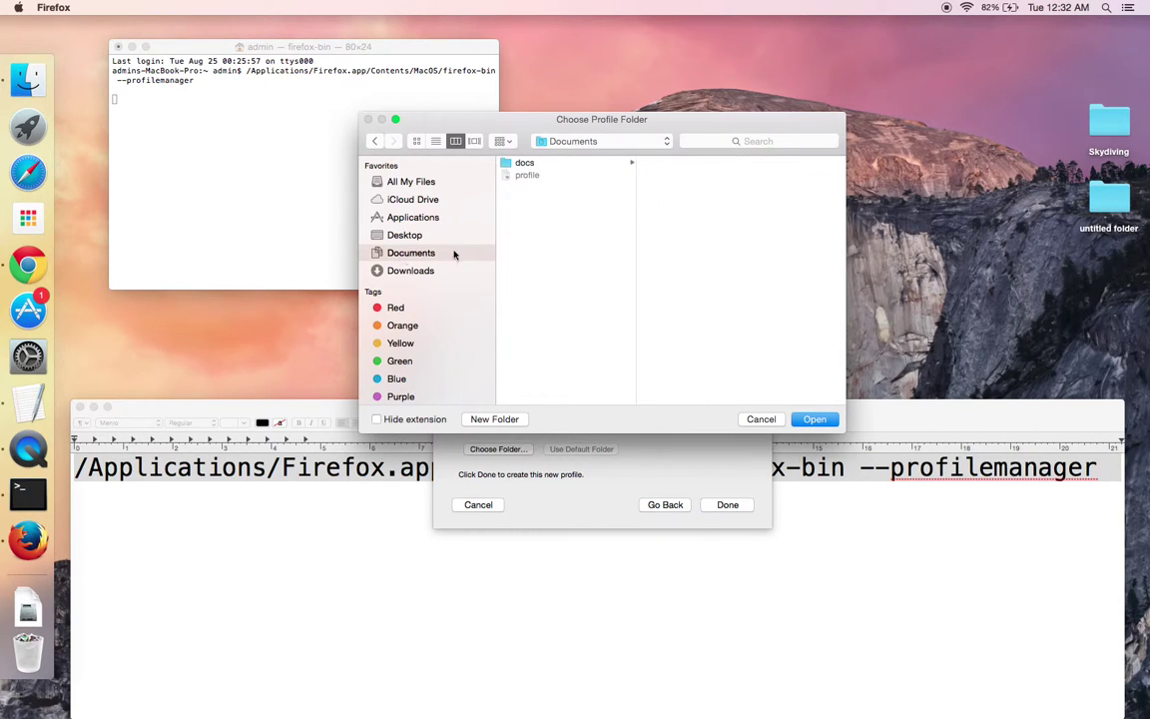
pyautogui.click(494, 420)
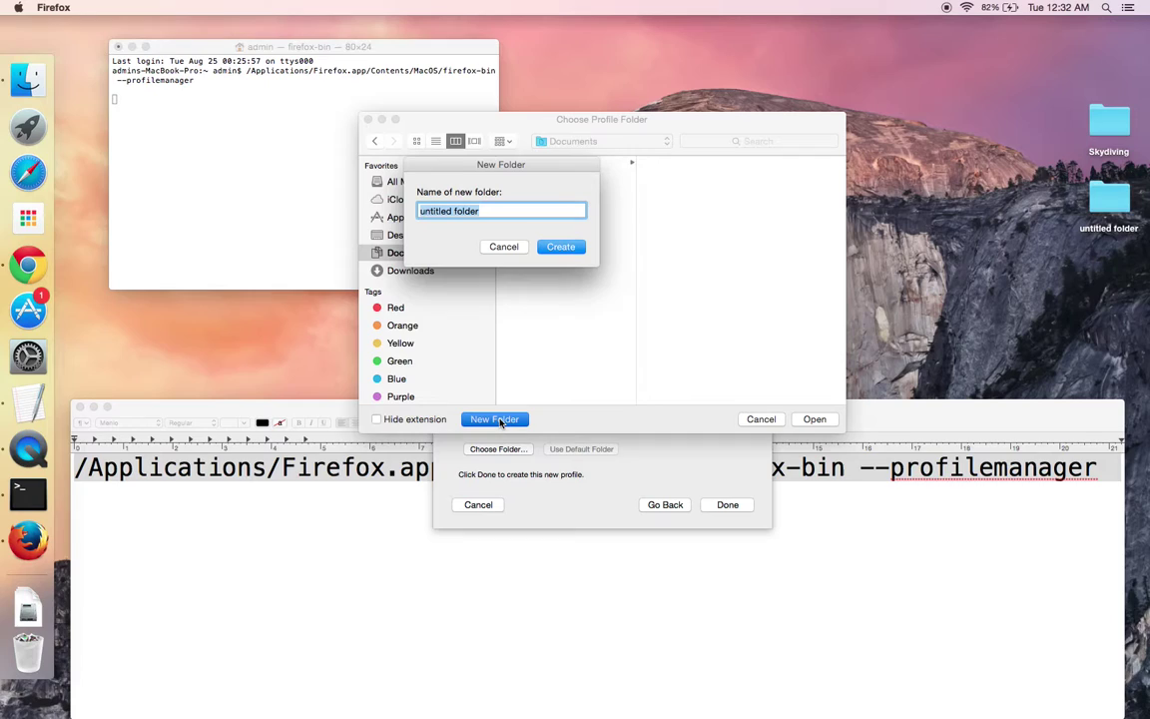
pyautogui.write('SelTest')
pyautogui.press('BackSpace')
pyautogui.press('BackSpace')
pyautogui.press('BackSpace')
pyautogui.press('BackSpace')
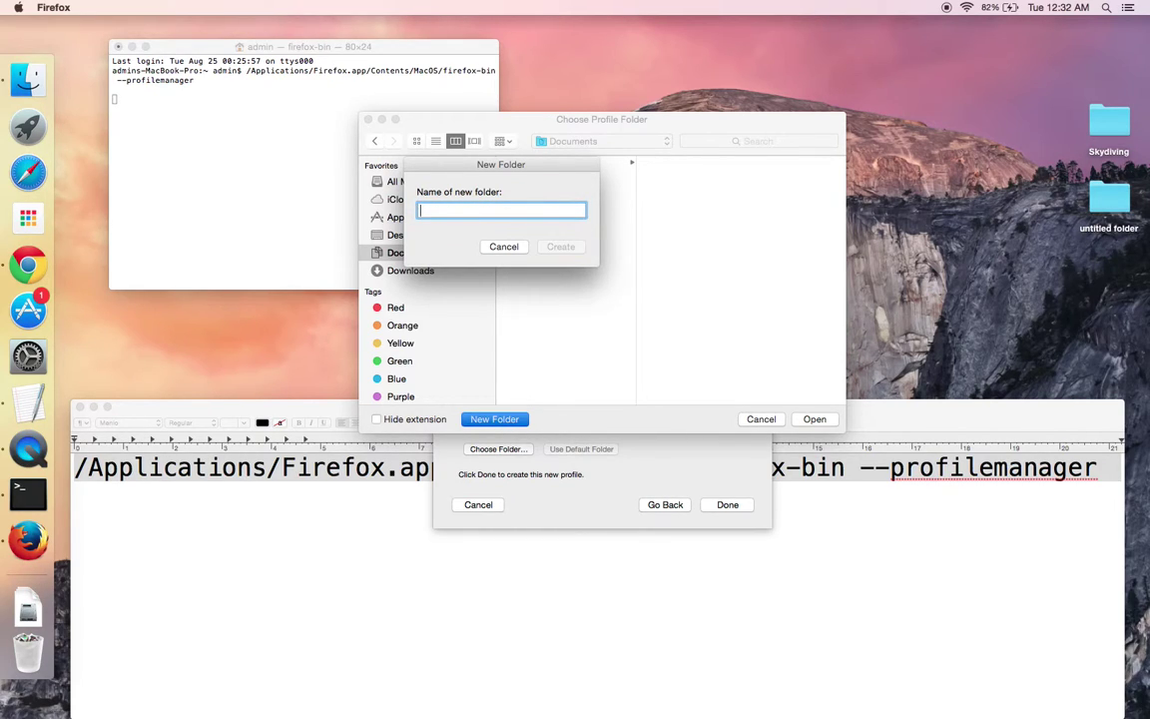
pyautogui.write('Firefo')
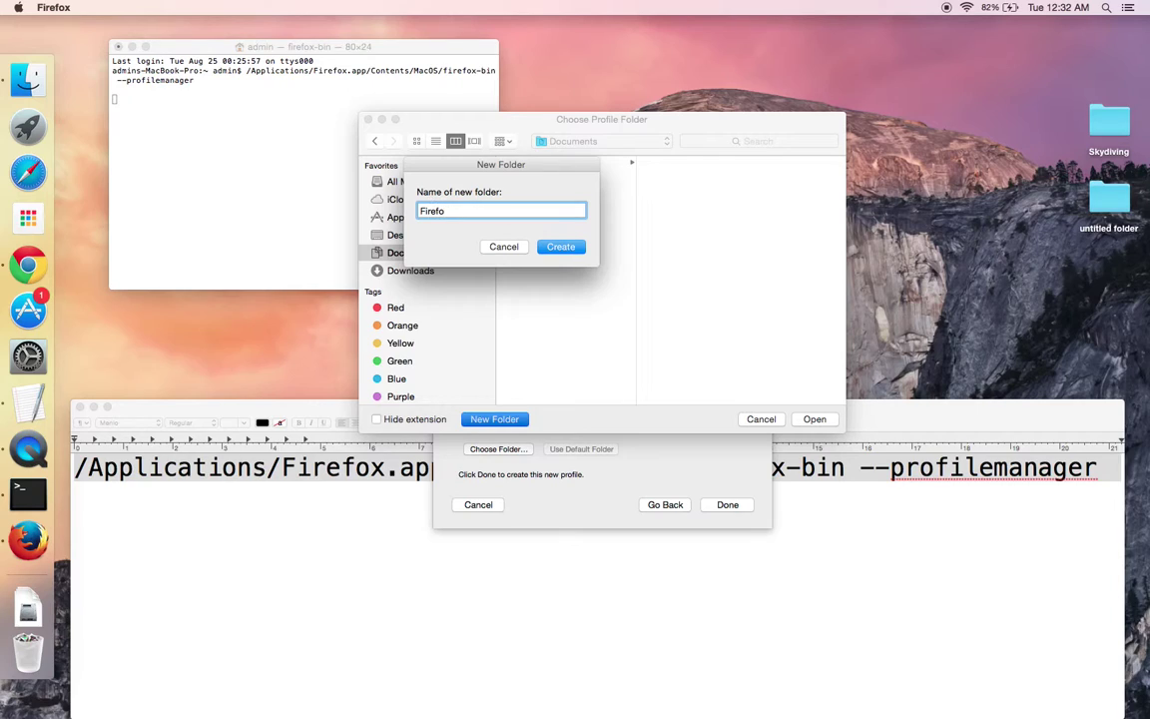
pyautogui.write('xNewPr')
pyautogui.write('ofiel')
pyautogui.click(561, 247)
pyautogui.click(814, 419)
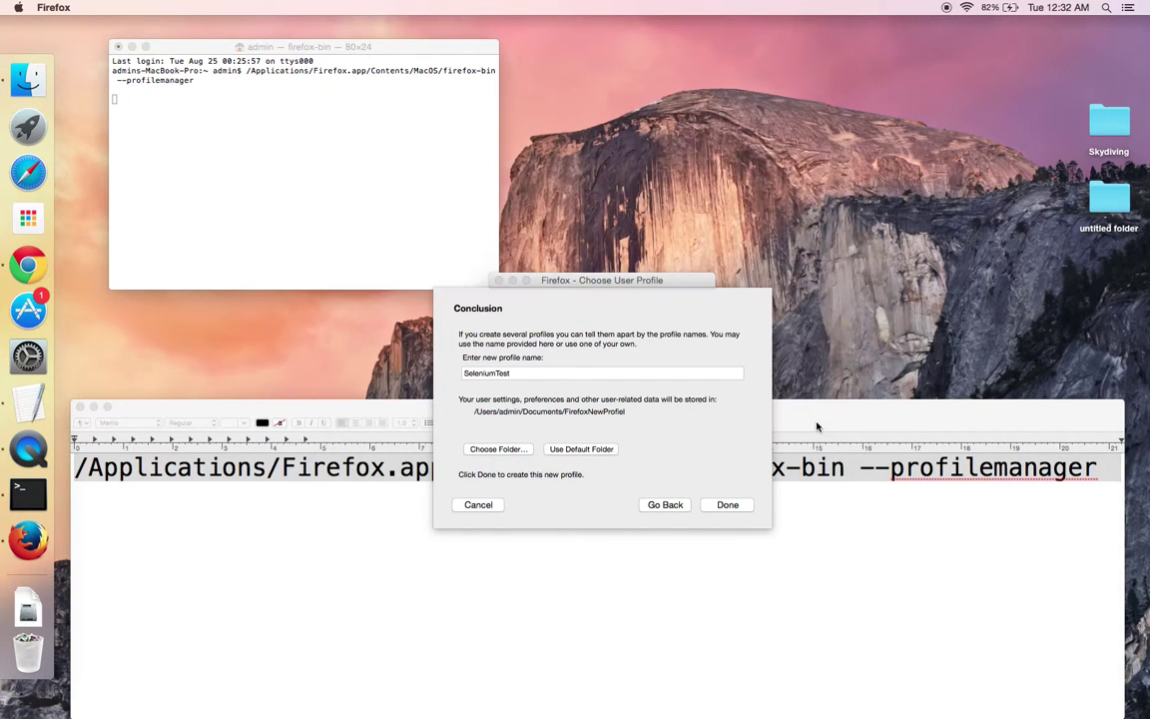
pyautogui.click(726, 506)
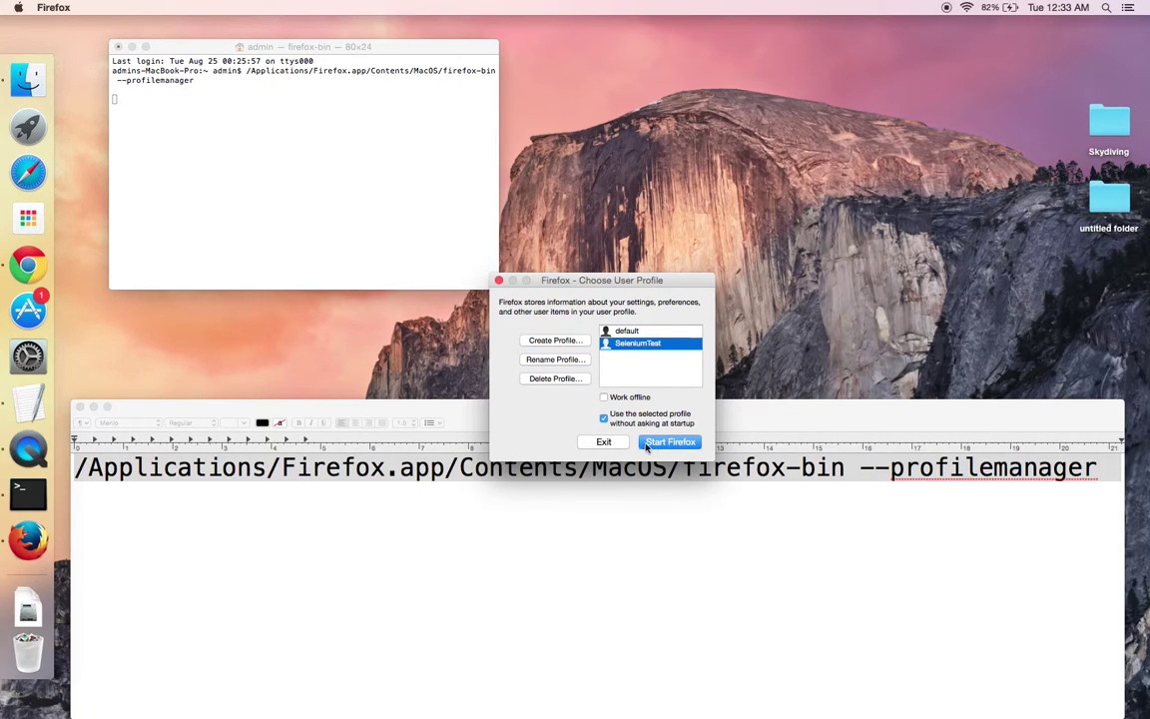
# In Finder, check that Documents/FirefoxNewProfiel holds times.json, then return to Documents
pyautogui.click(28, 80)
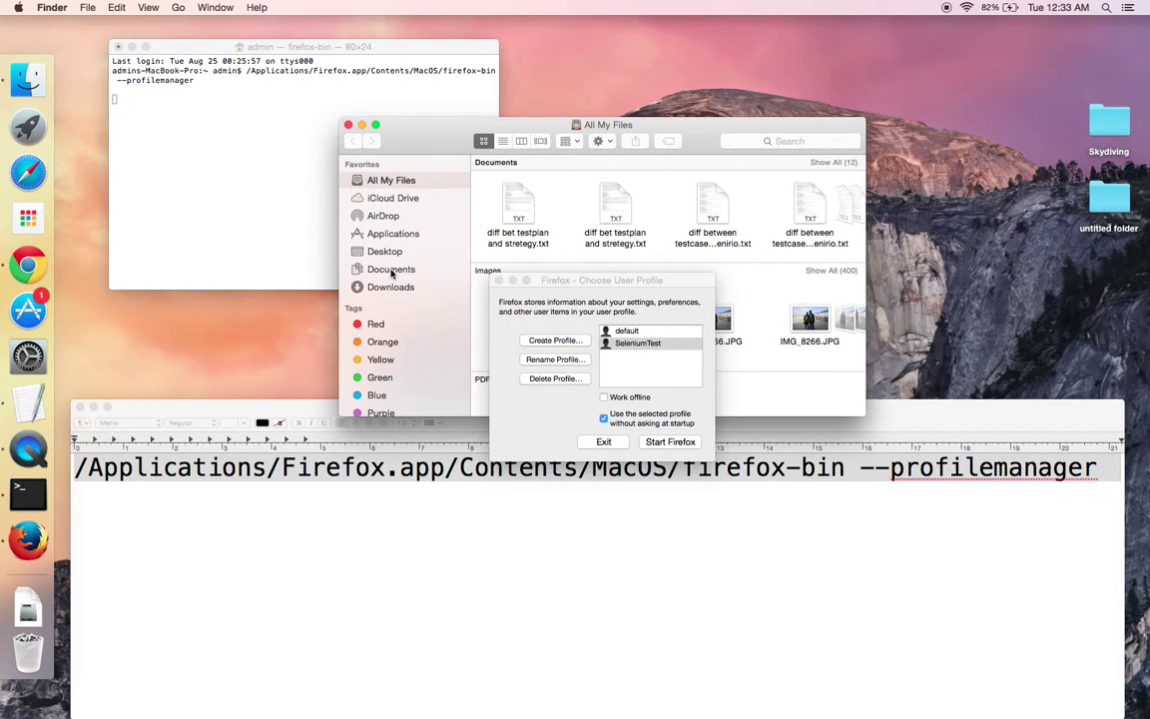
pyautogui.click(397, 269)
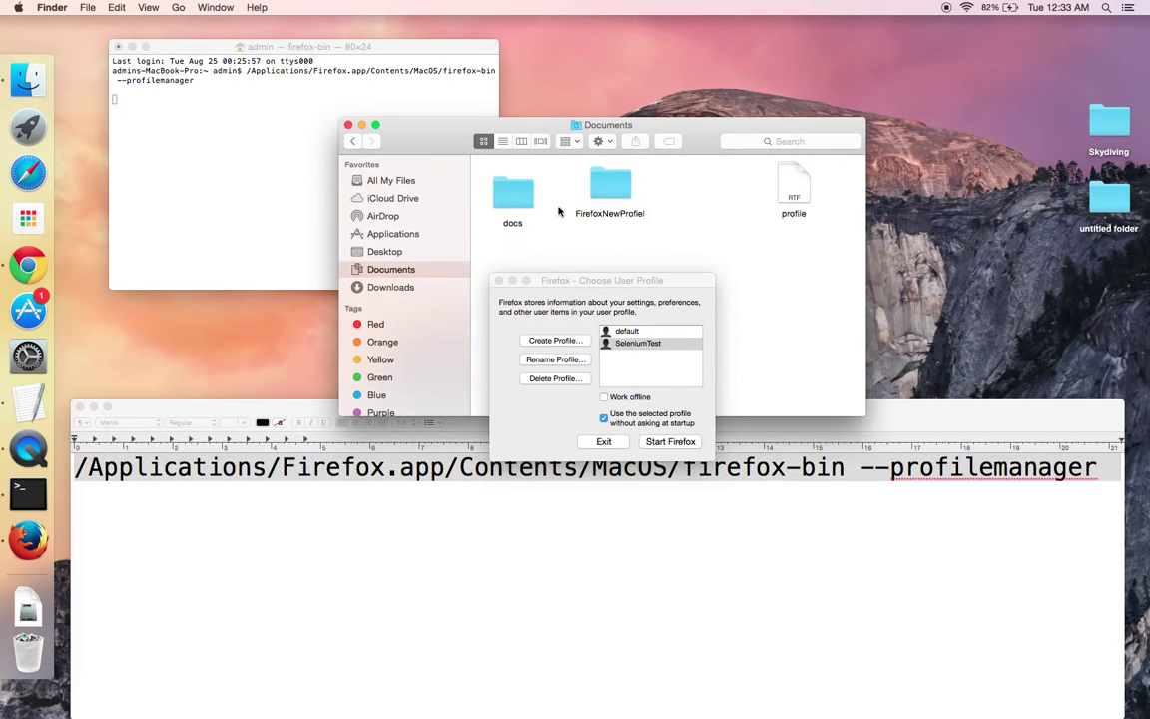
pyautogui.doubleClick(612, 195)
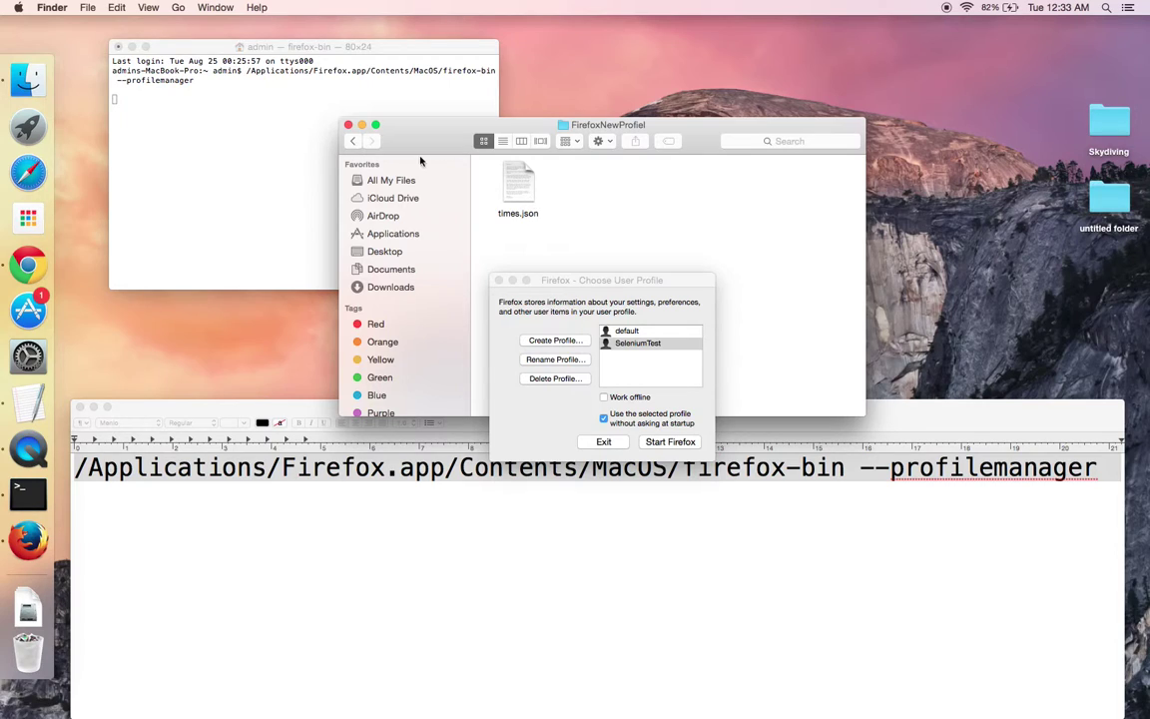
pyautogui.click(352, 141)
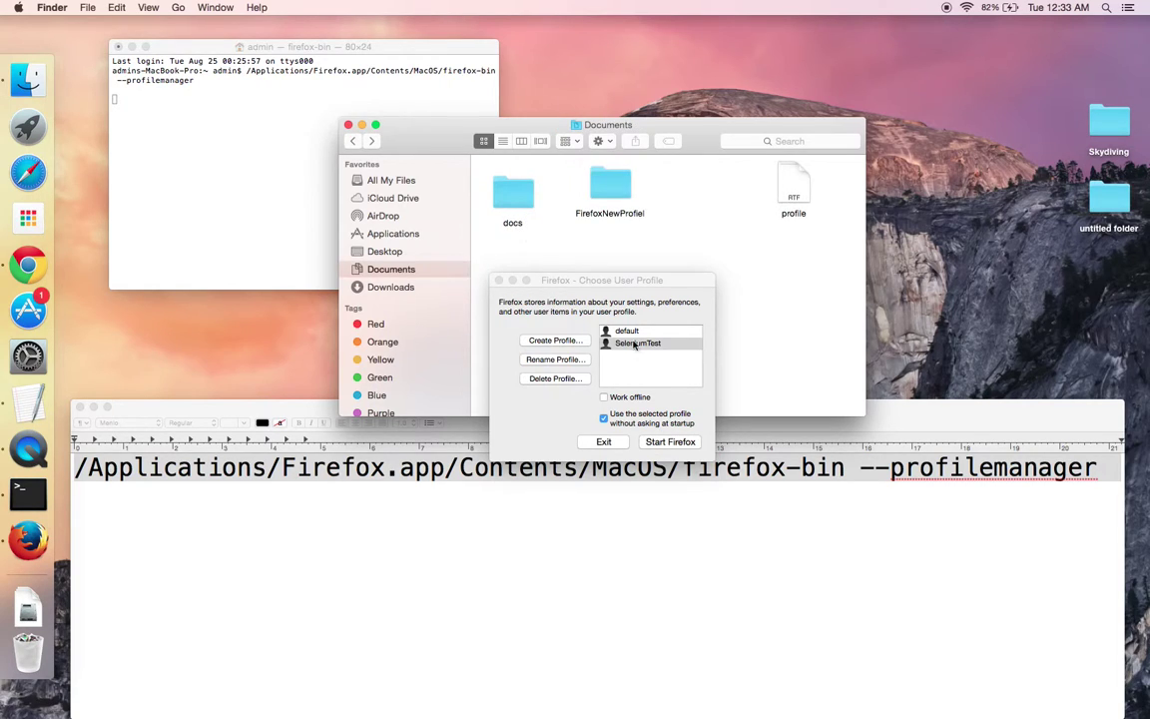
# Start Firefox with SeleniumTest and decline making it the default browser
pyautogui.click(670, 442)
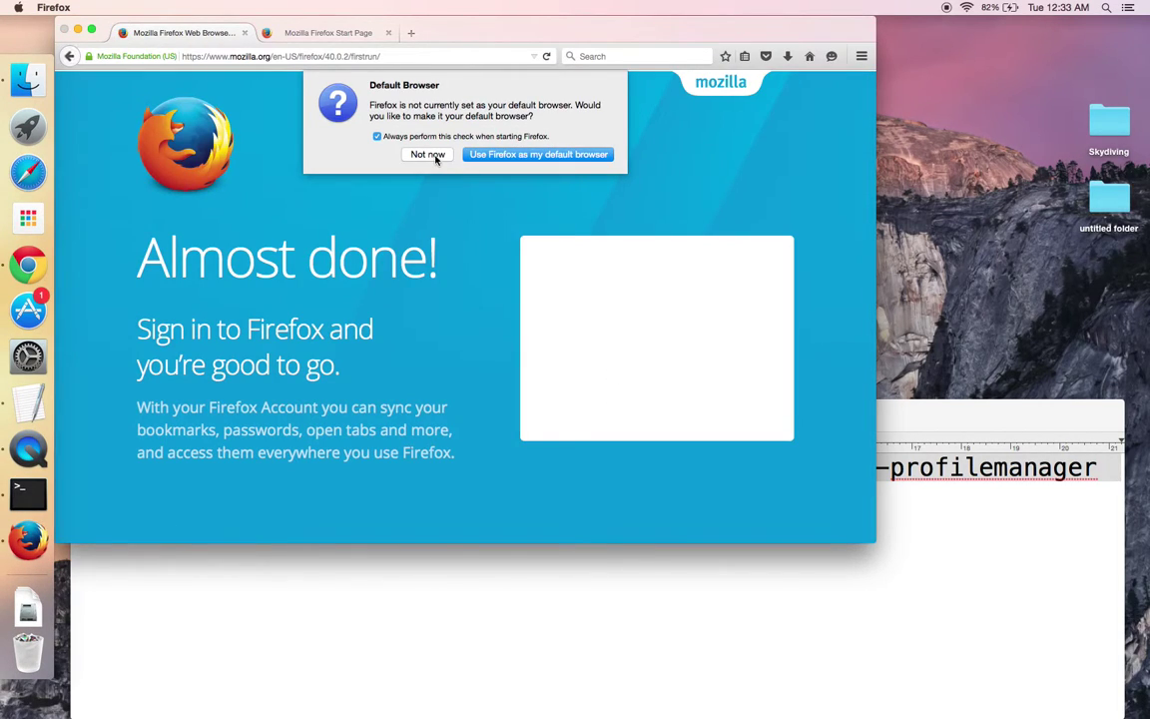
pyautogui.click(429, 155)
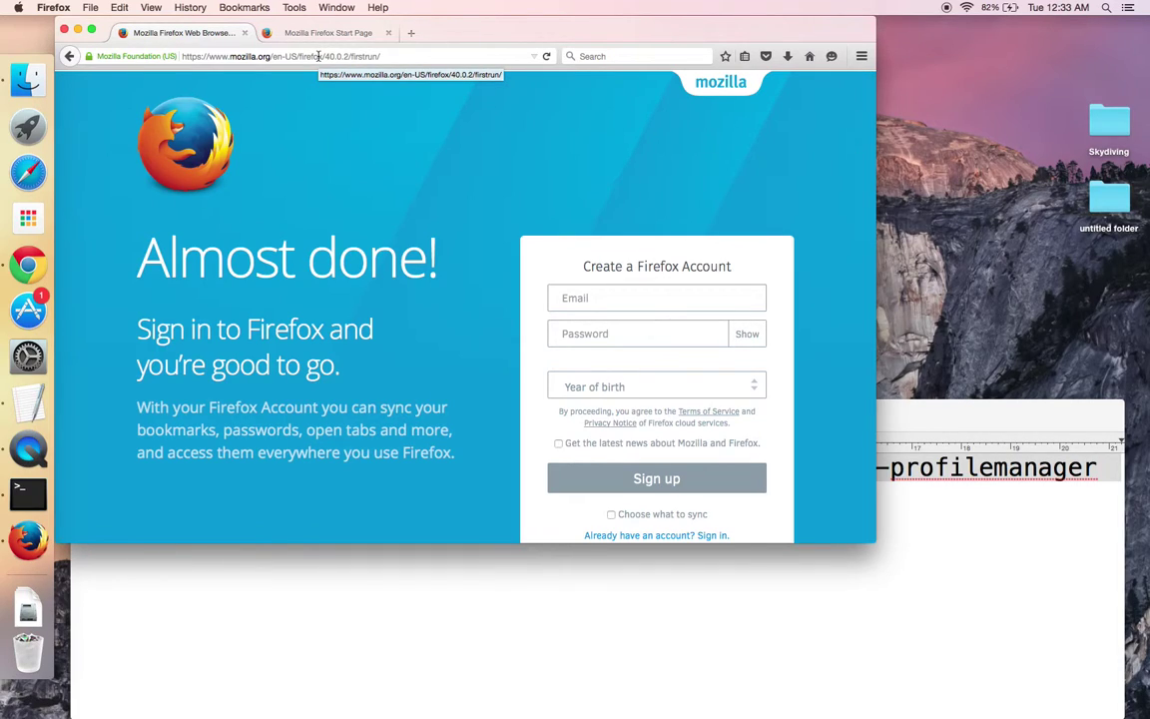
pyautogui.click(318, 56)
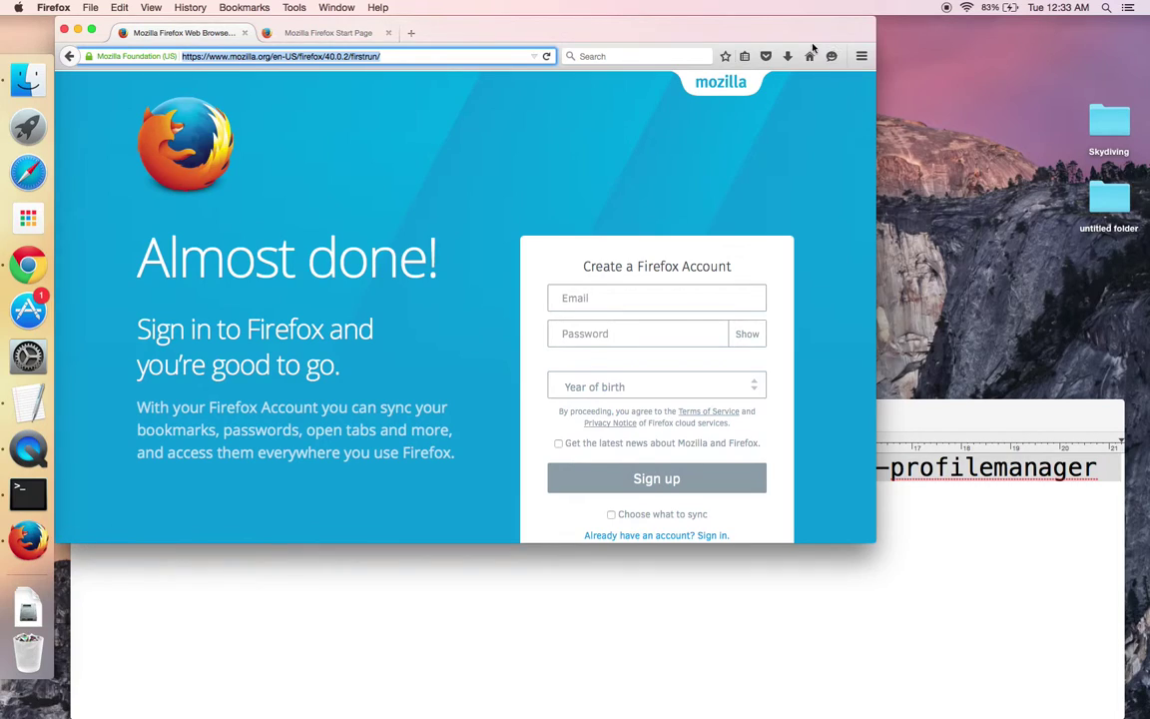
# Go to addons.mozilla.org and search the add-ons for restclient
pyautogui.write('addons.mozi')
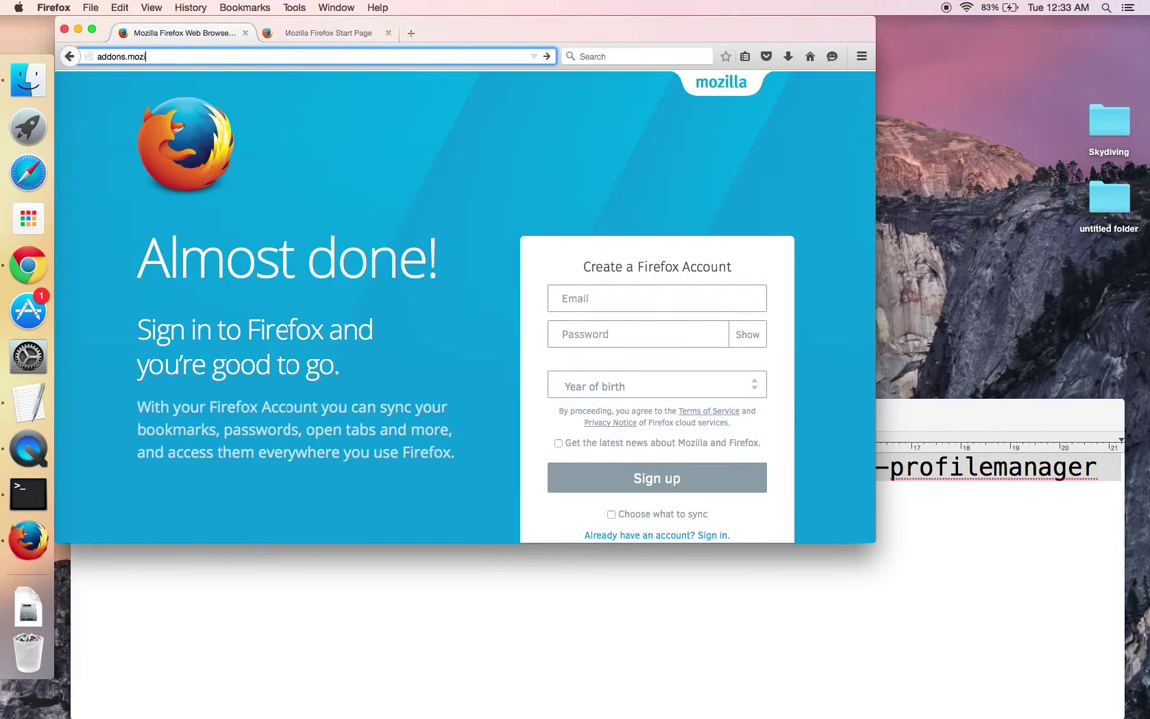
pyautogui.write('g')
pyautogui.press('Return')
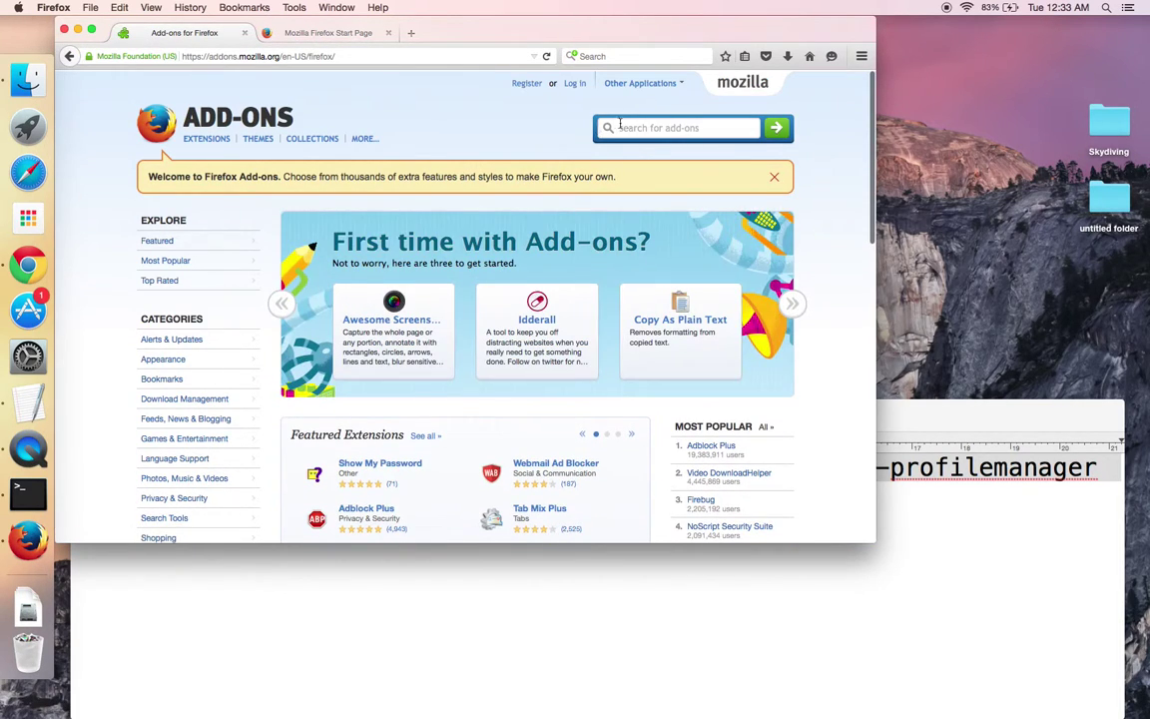
pyautogui.click(640, 127)
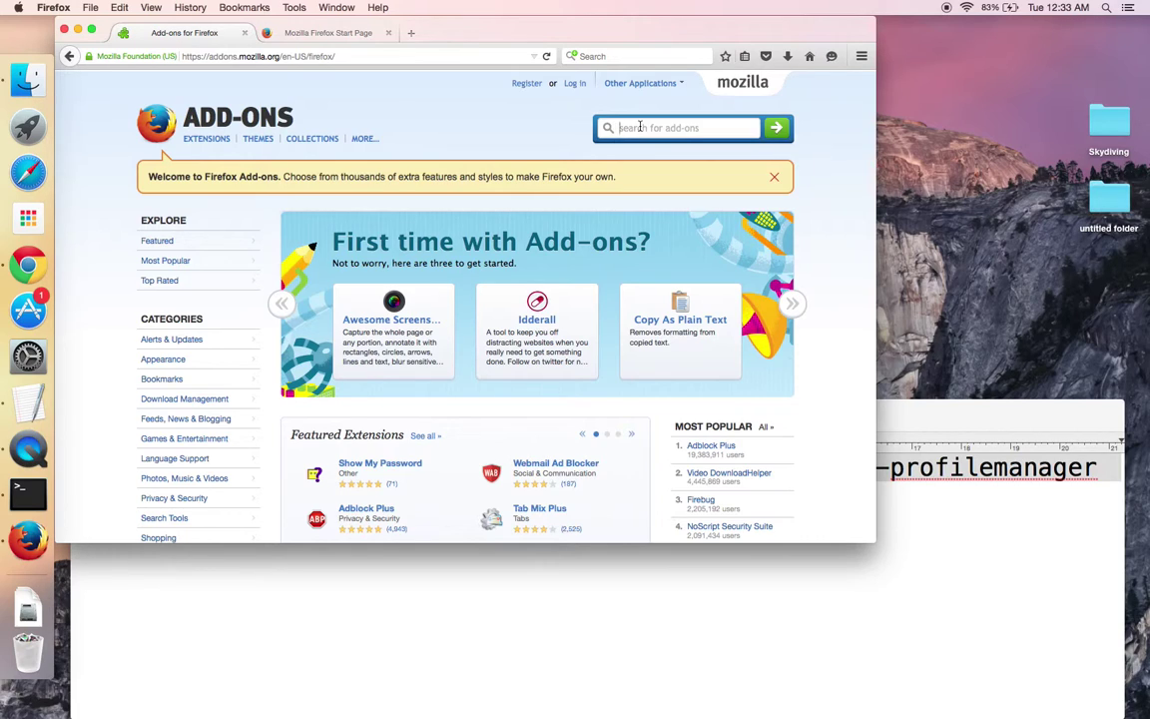
pyautogui.write('restcli')
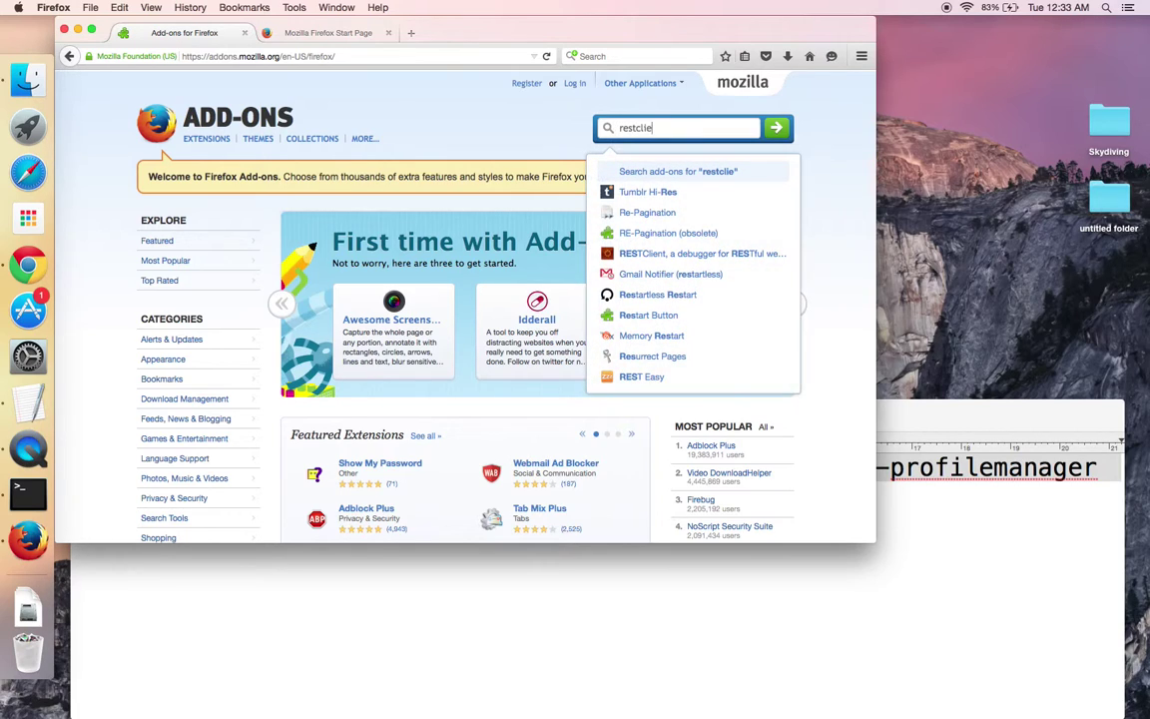
pyautogui.write('ent')
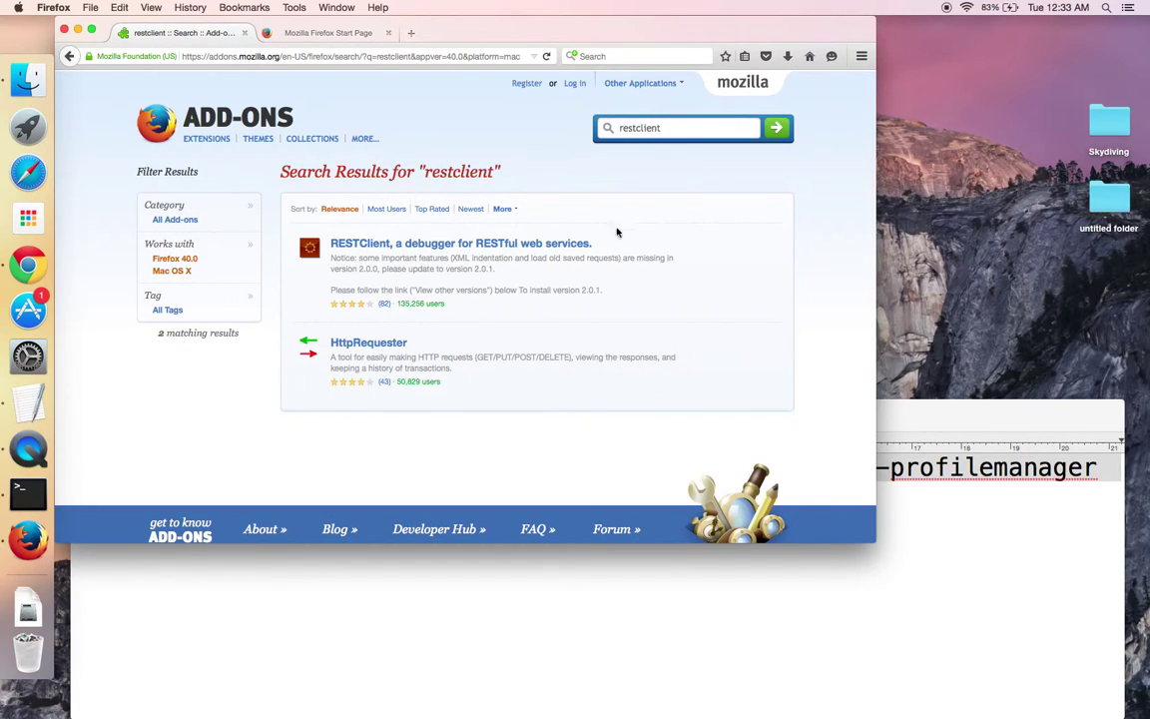
# Install the RESTClient add-on and restart Firefox to complete it
pyautogui.click(751, 250)
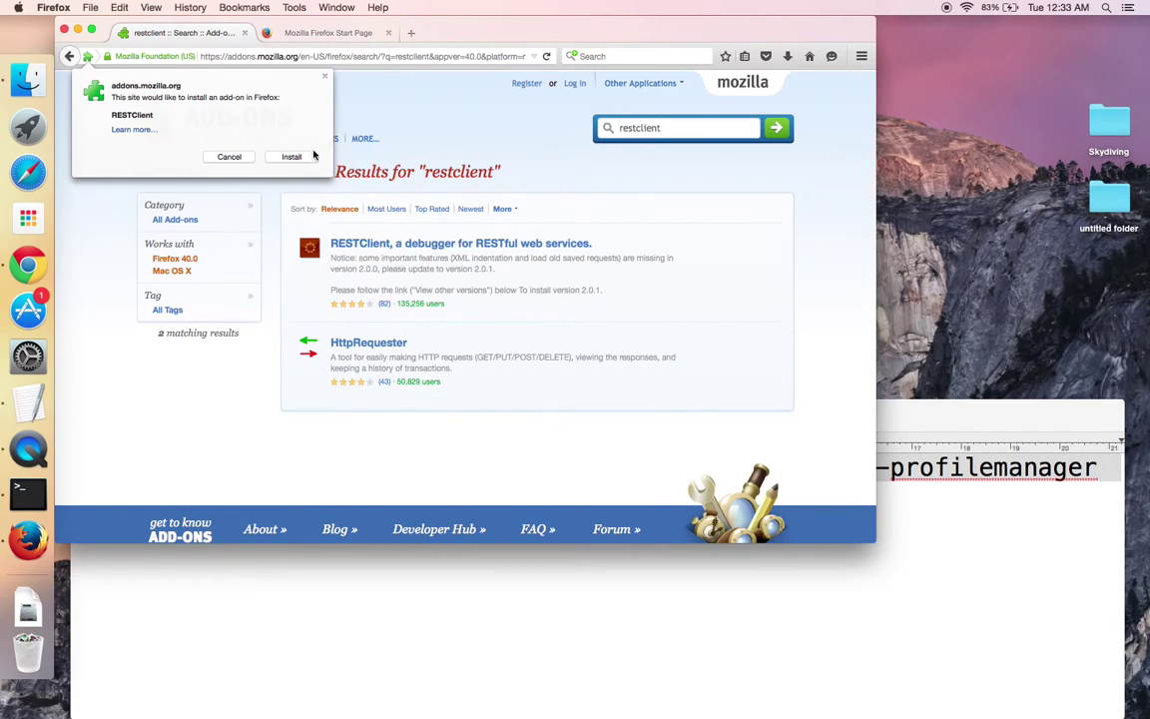
pyautogui.click(291, 157)
pyautogui.click(239, 122)
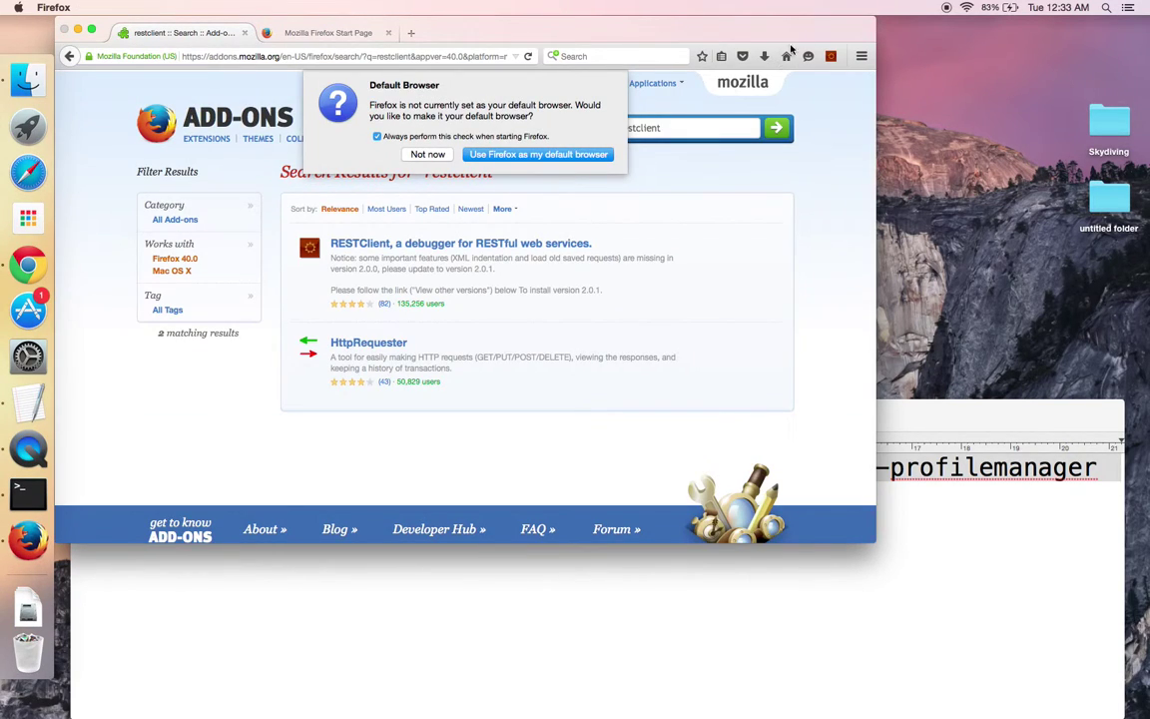
# Decline the default-browser prompt, open RESTClient from the toolbar, then close both tabs
pyautogui.click(426, 156)
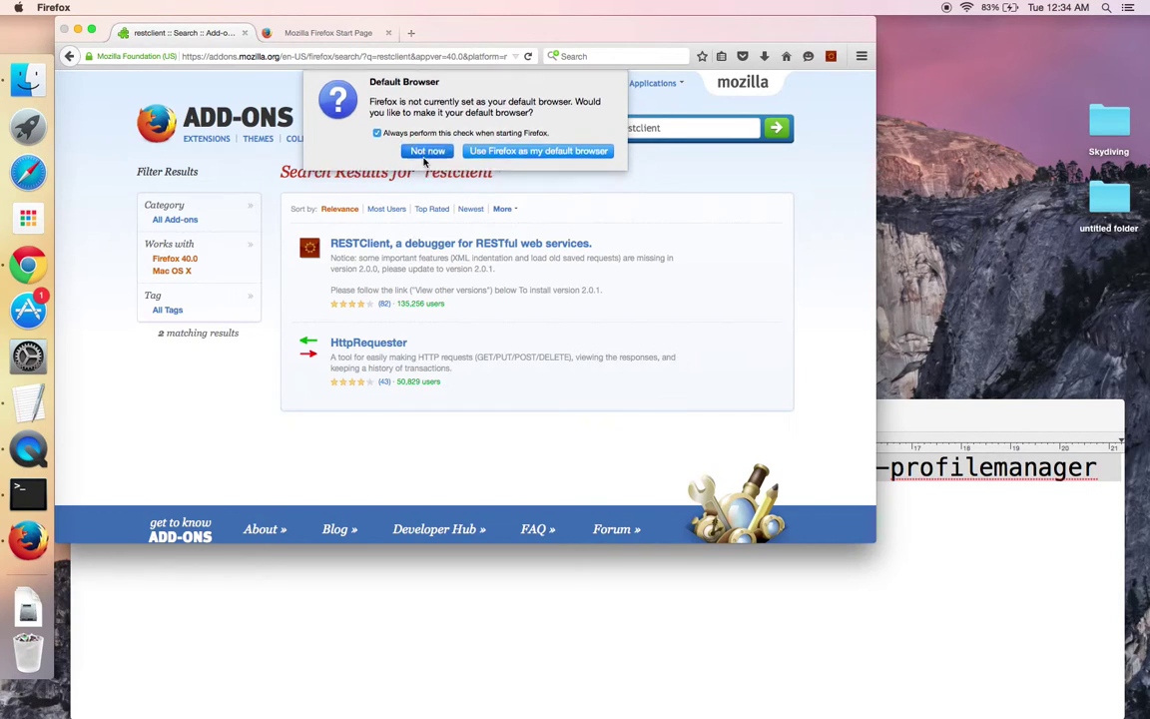
pyautogui.click(830, 56)
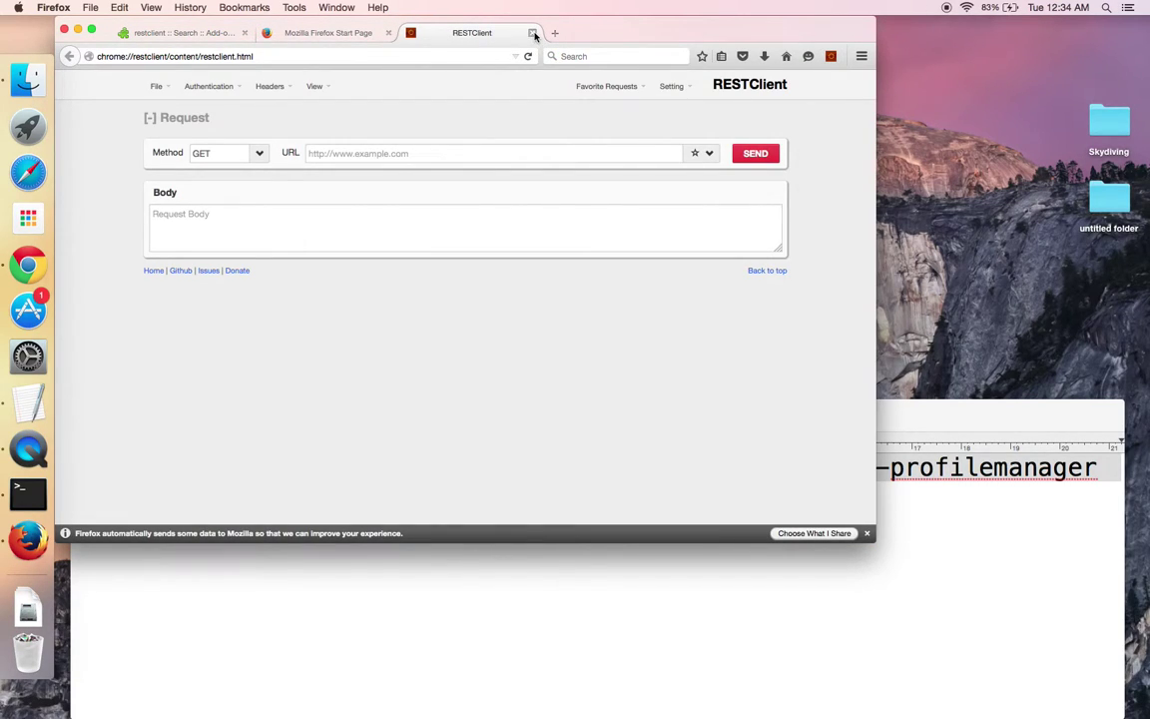
pyautogui.click(532, 33)
pyautogui.click(388, 33)
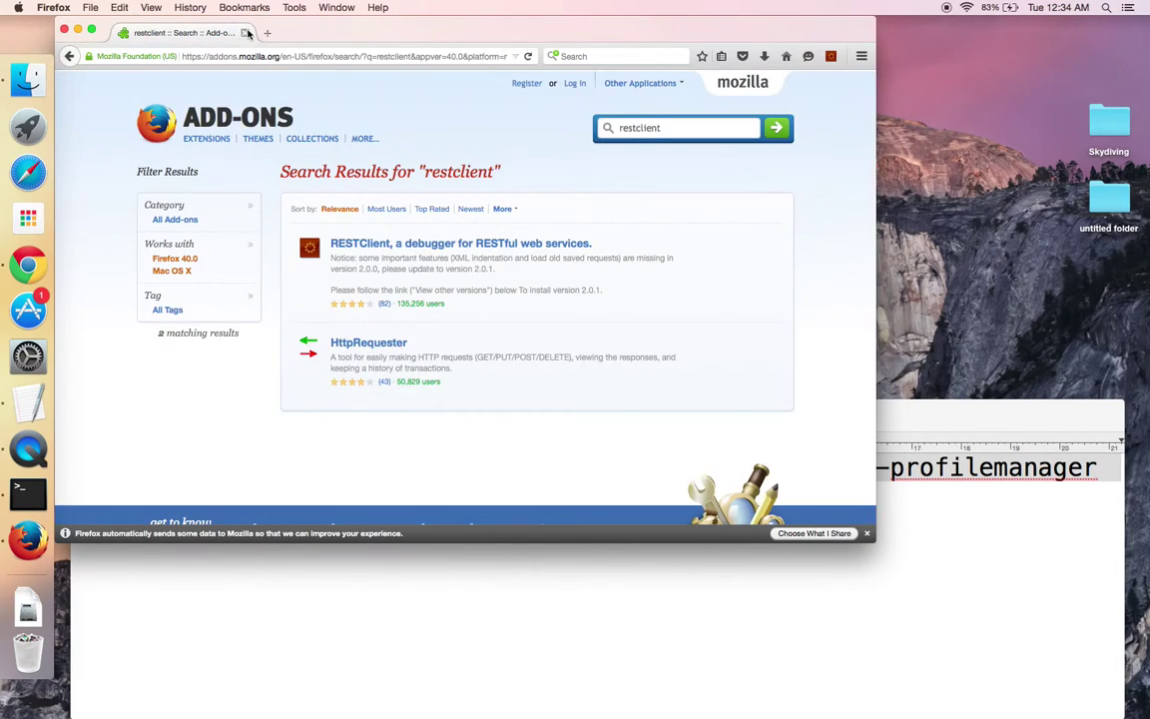
# Quit Firefox and rerun firefox-bin --profilemanager in Terminal
pyautogui.press('super+q')
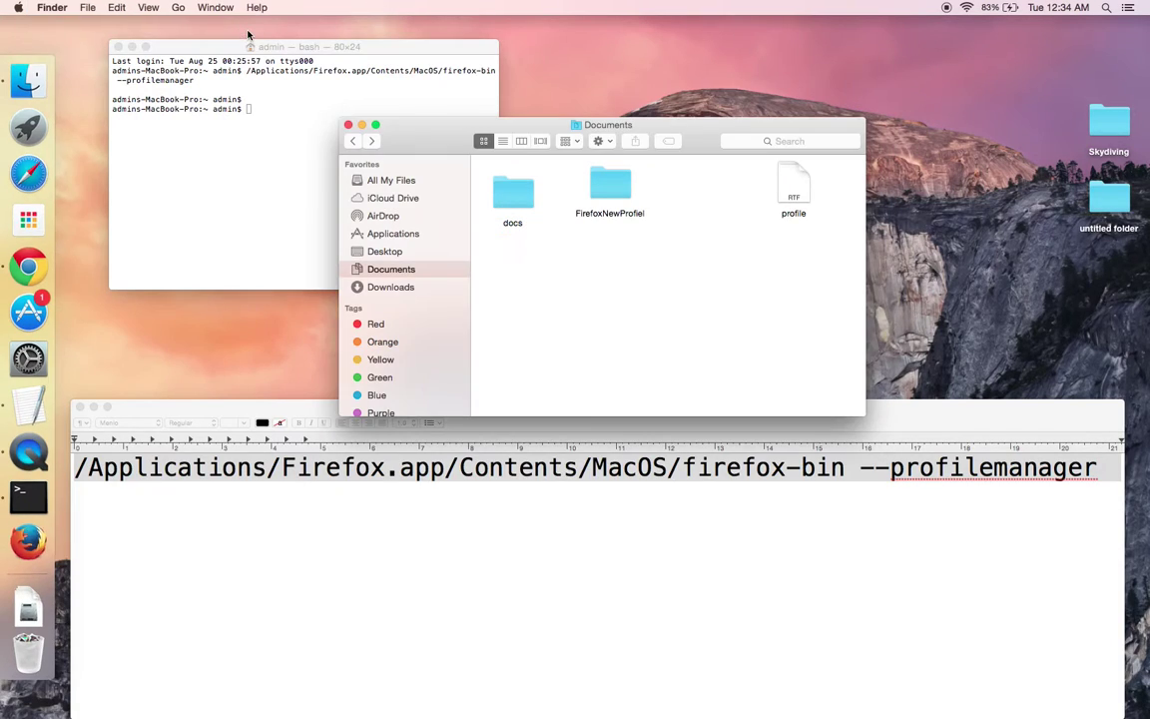
pyautogui.click(296, 210)
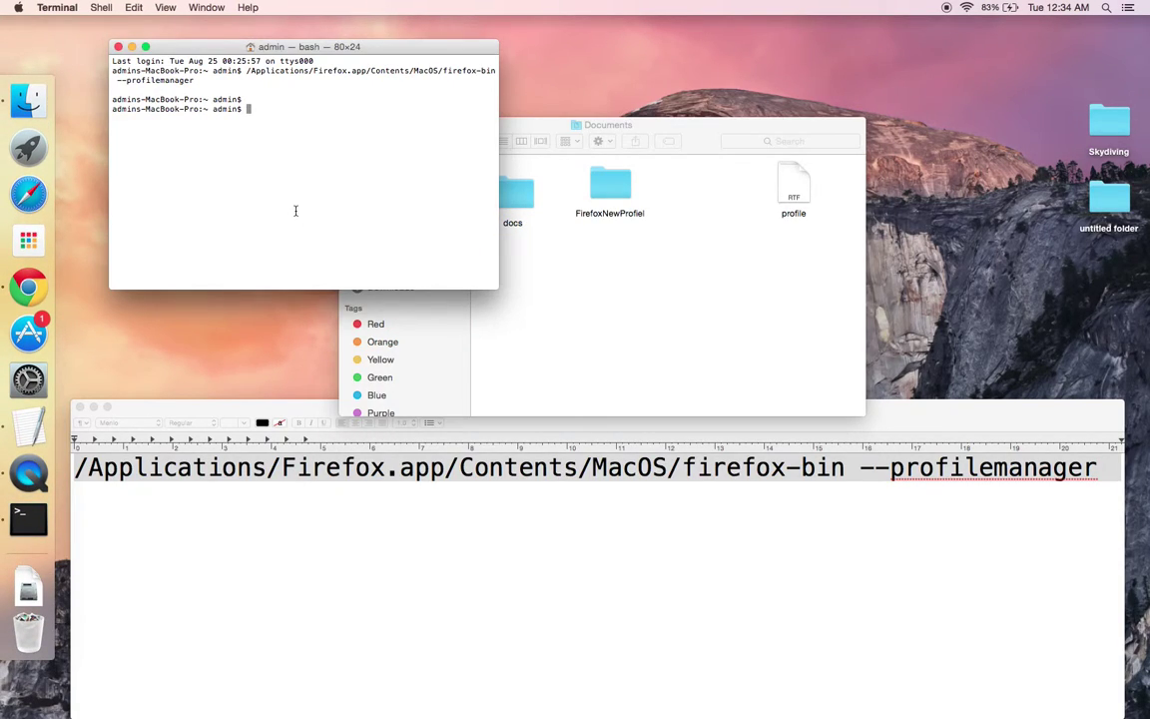
pyautogui.press('Up')
pyautogui.press('Return')
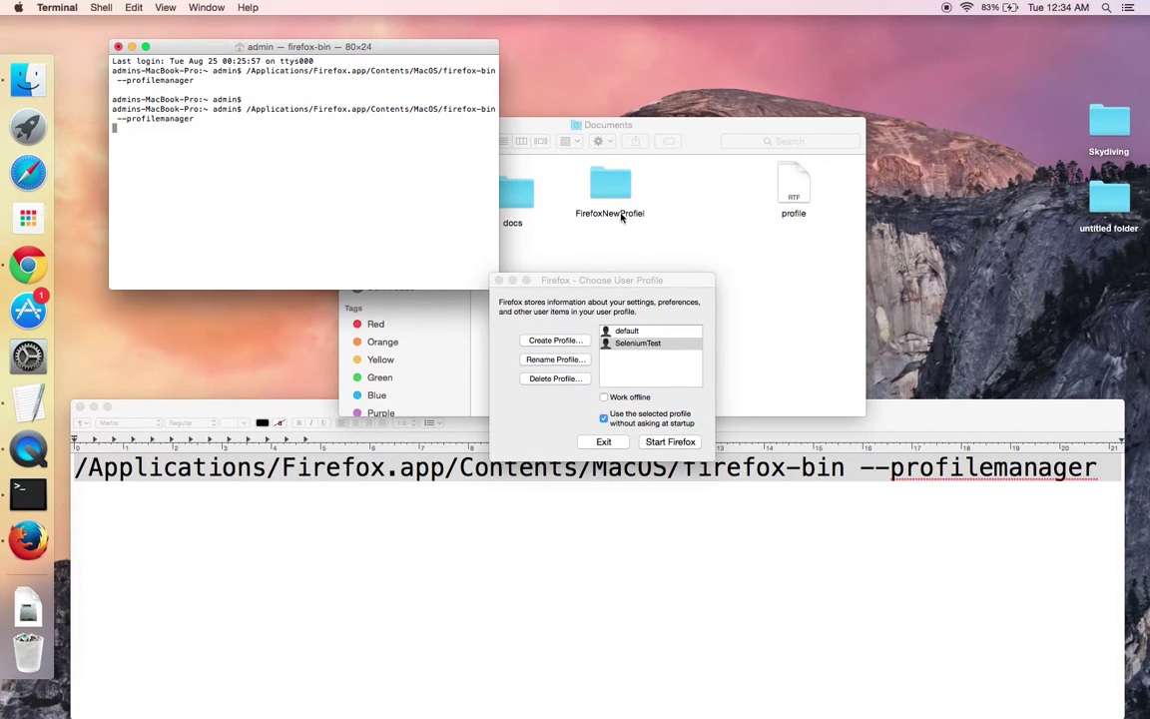
# Inspect the FirefoxNewProfiel folder, then launch Firefox from the profile chooser
pyautogui.doubleClick(619, 210)
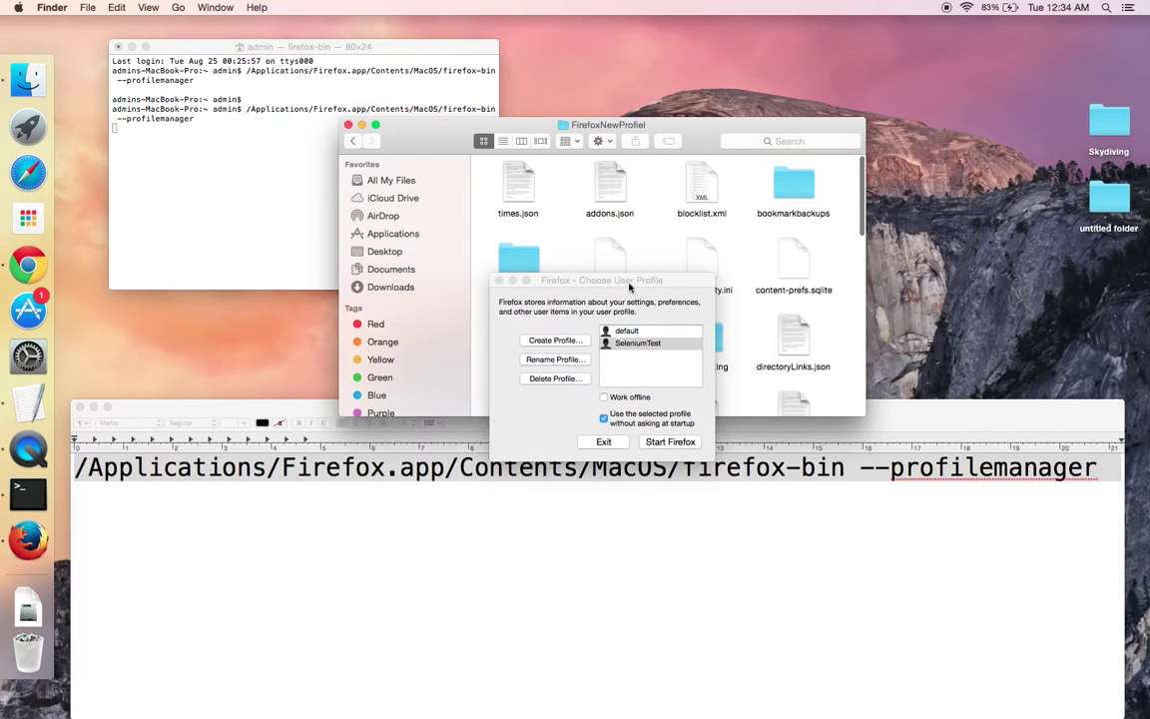
pyautogui.click(629, 286)
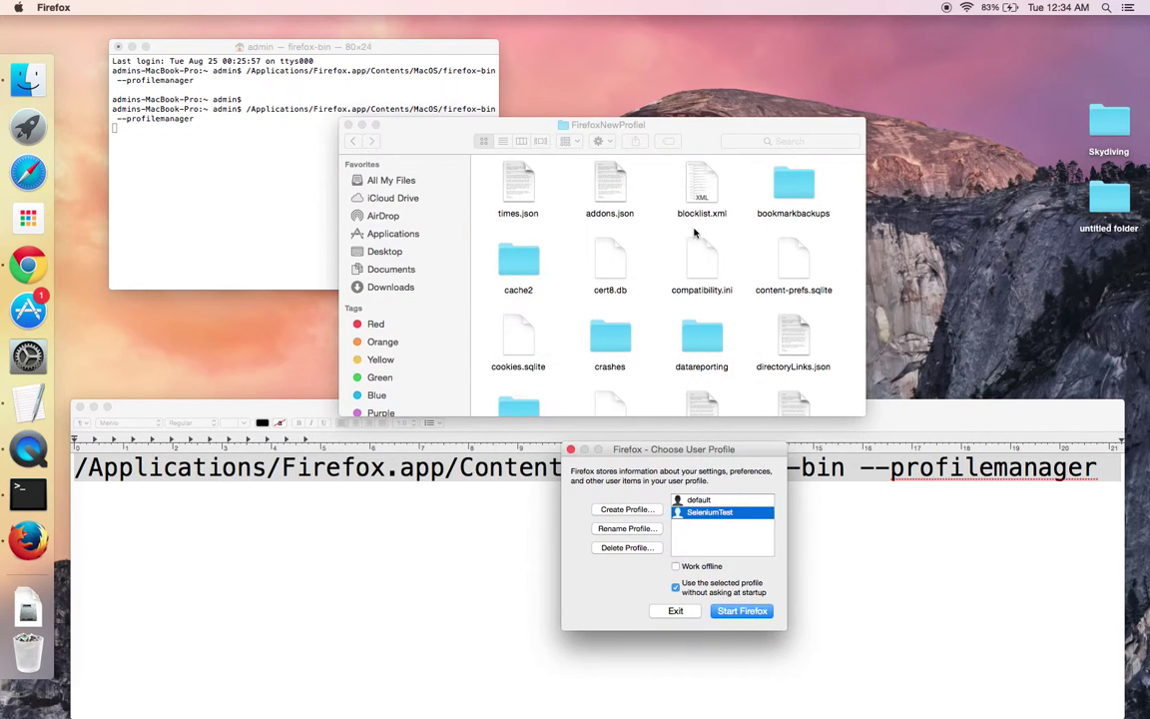
pyautogui.click(390, 269)
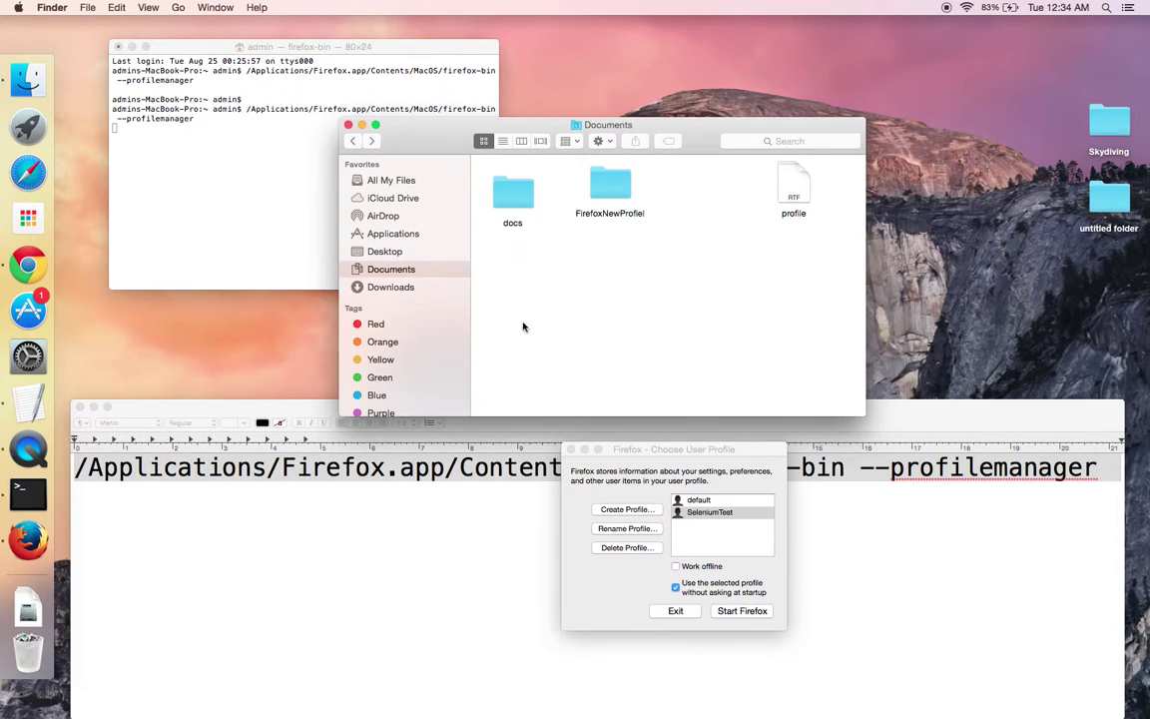
pyautogui.click(635, 455)
pyautogui.press('Escape')
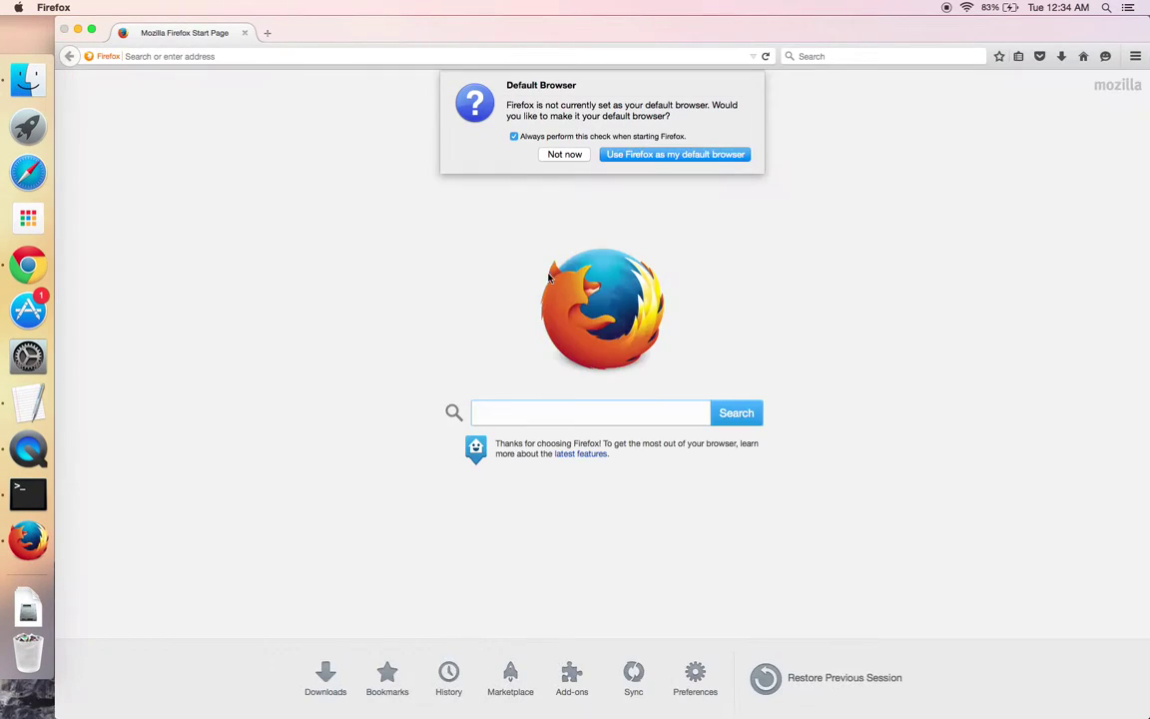
# Decline the default-browser prompt and quit Firefox
pyautogui.click(575, 156)
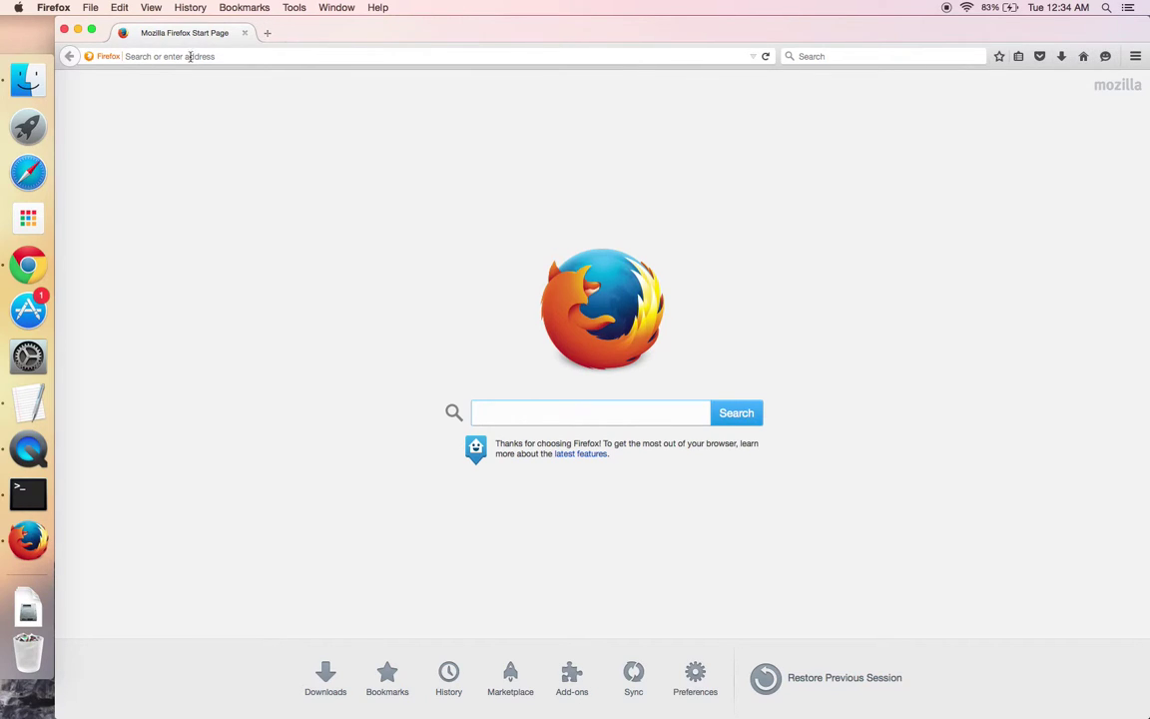
pyautogui.press('super+q')
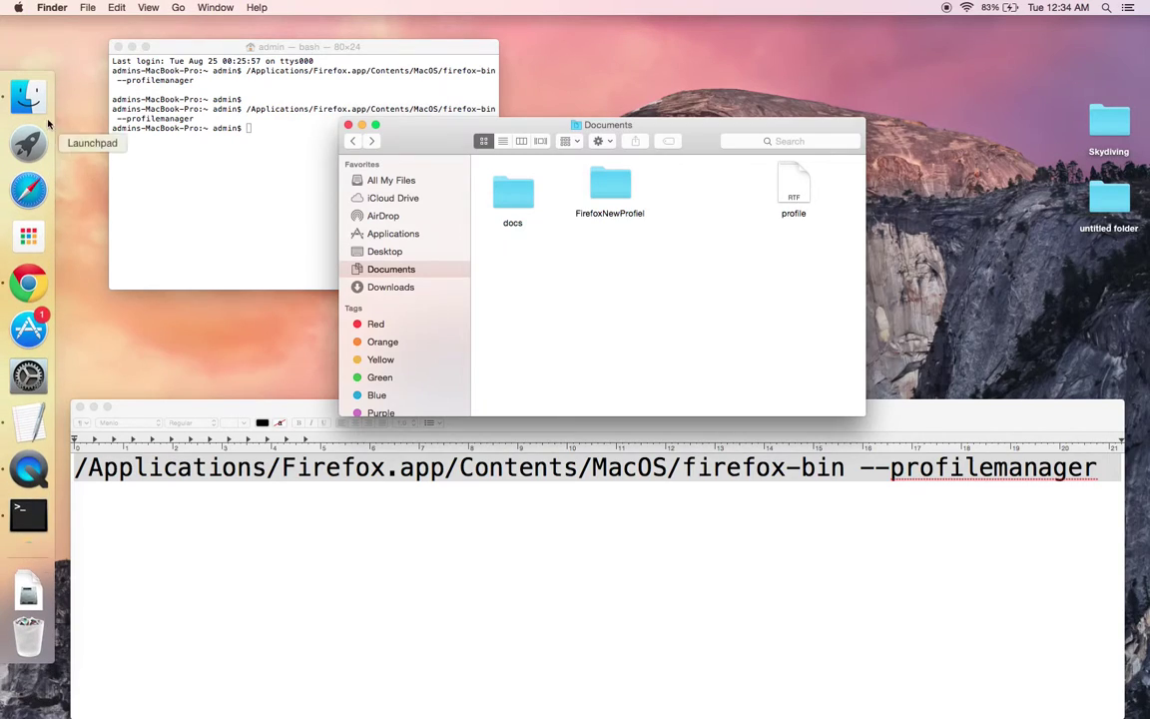
# Relaunch Firefox via the profile chooser, decline the default-browser prompt, and close it
pyautogui.click(213, 141)
pyautogui.press('Up')
pyautogui.press('Return')
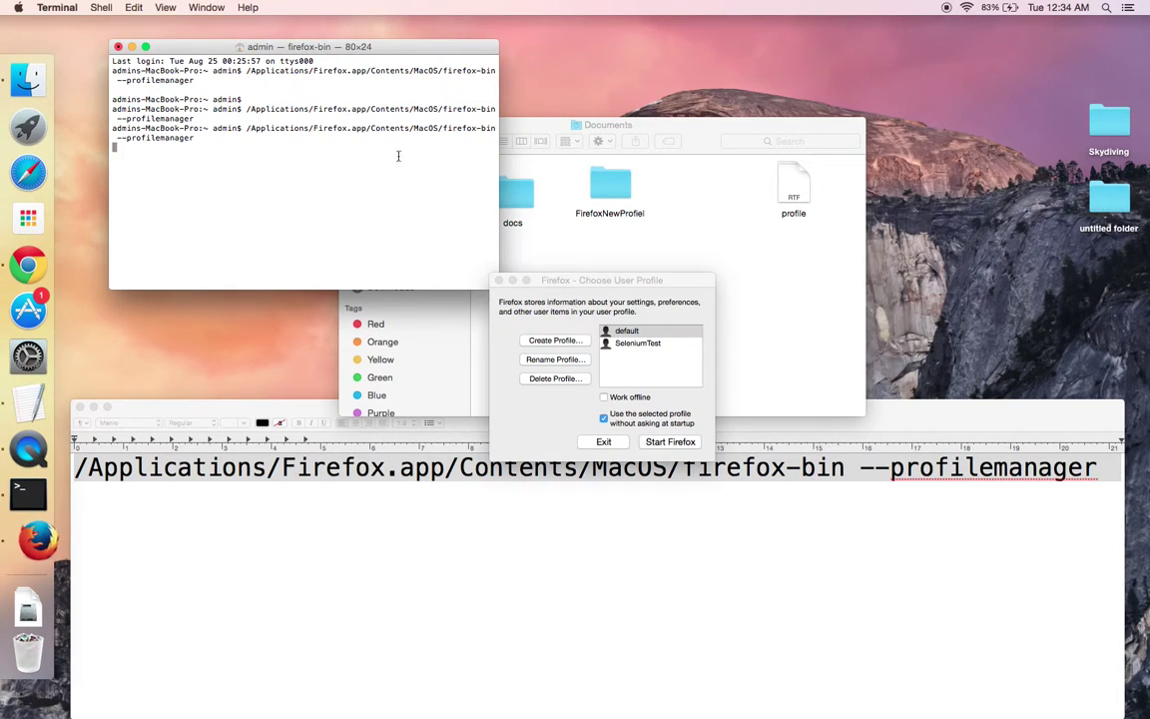
pyautogui.doubleClick(623, 344)
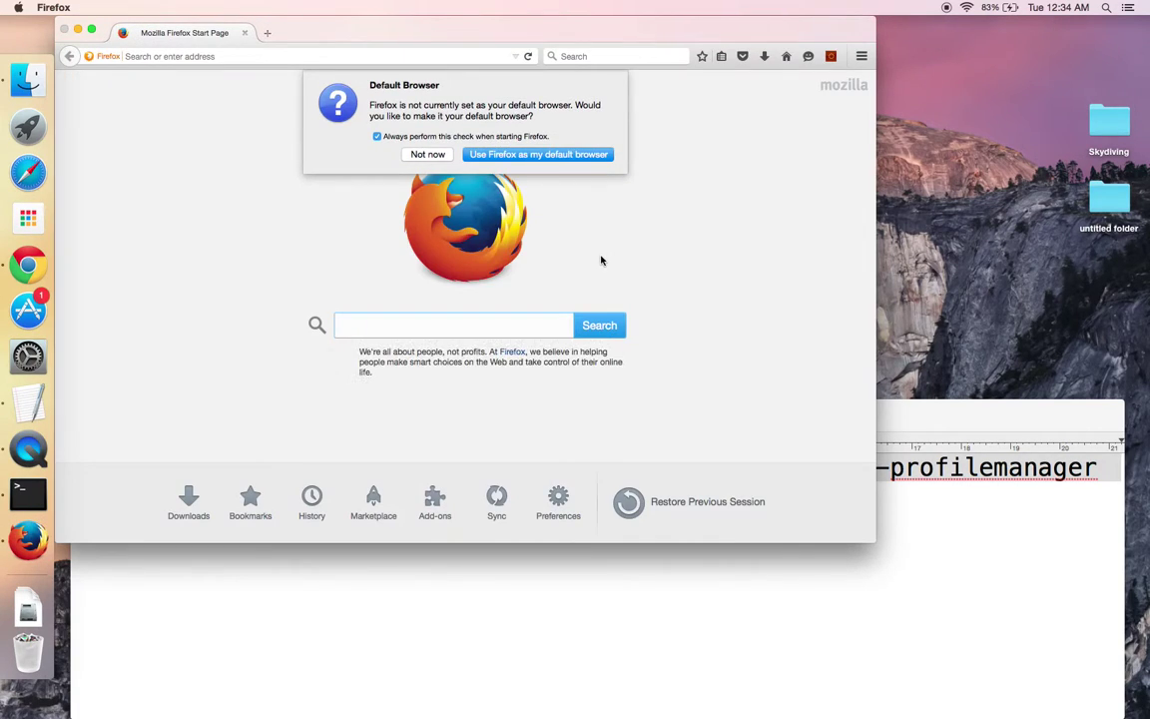
pyautogui.click(427, 154)
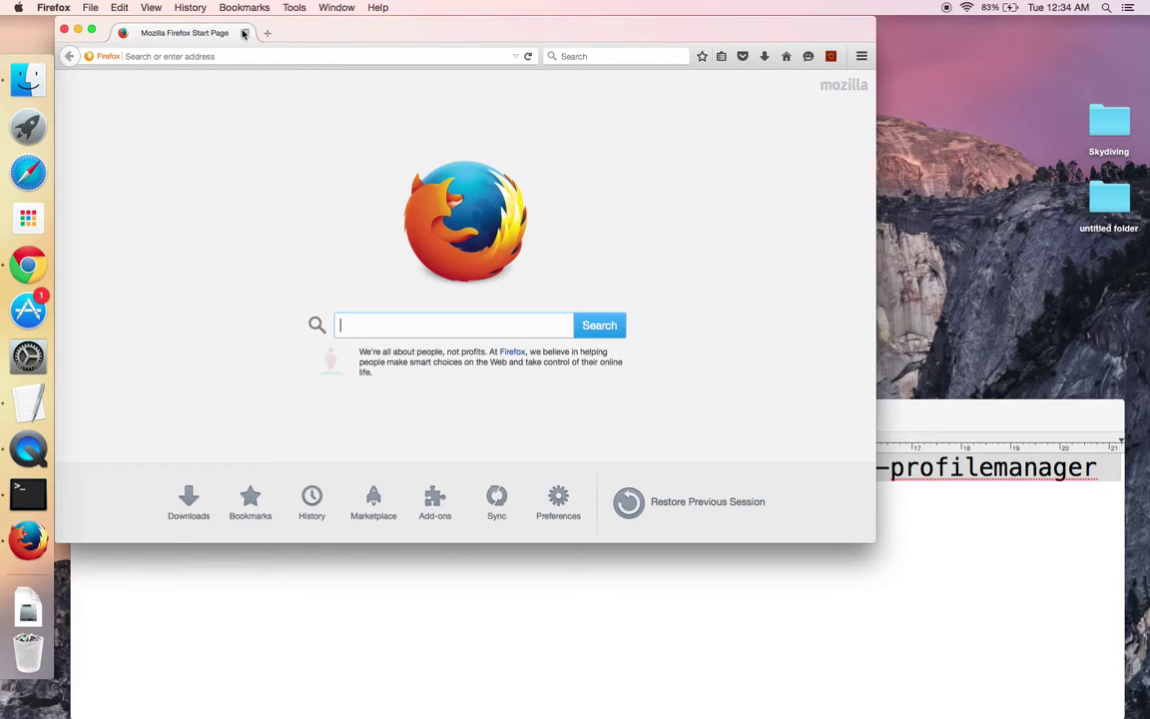
pyautogui.click(63, 29)
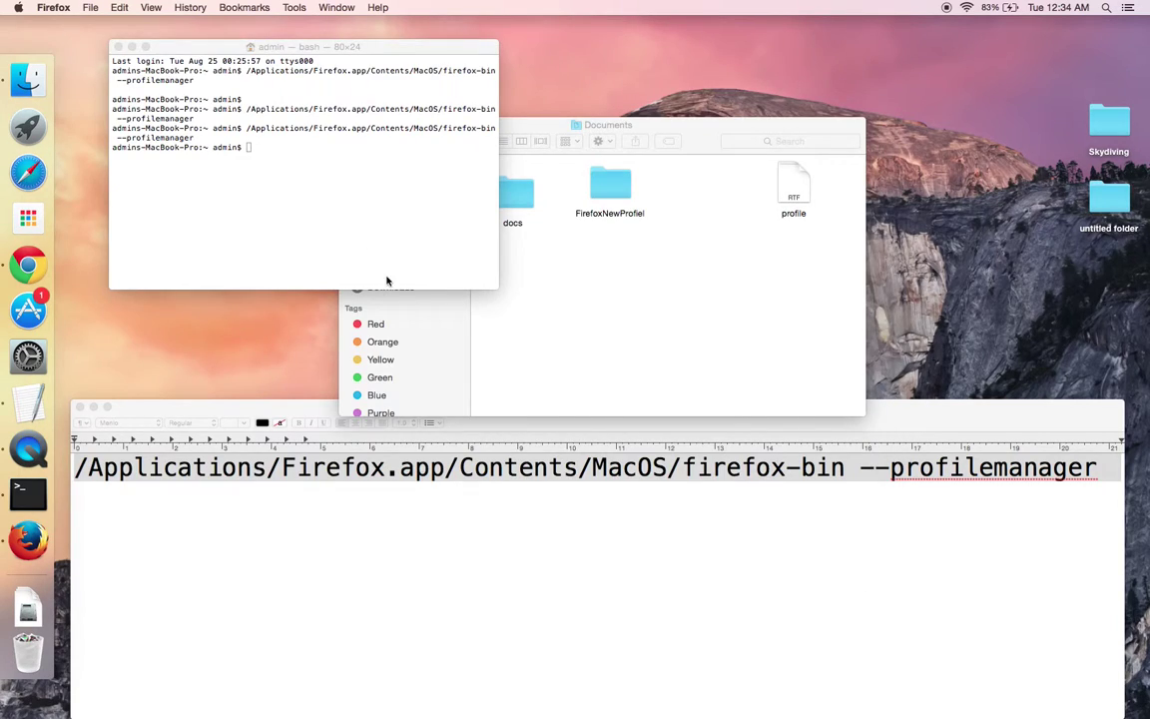
# Rerun the profile-manager command in Terminal, launch Firefox with the default profile, and decline the default-browser prompt
pyautogui.click(32, 542)
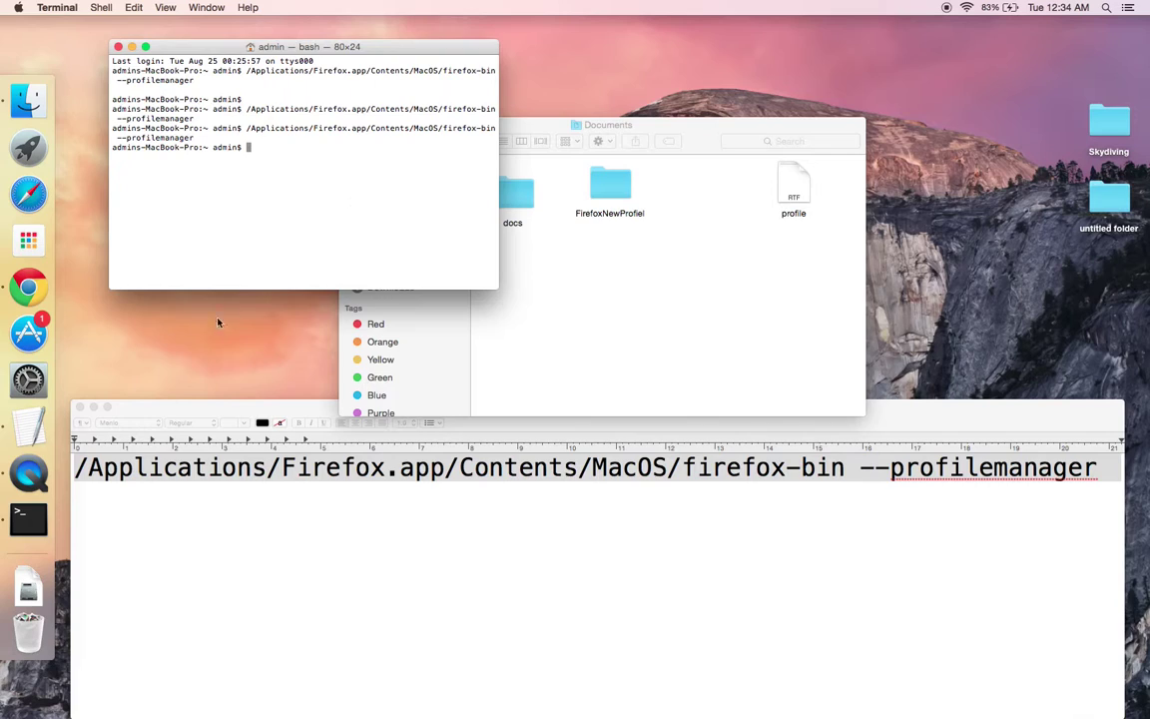
pyautogui.press('Up')
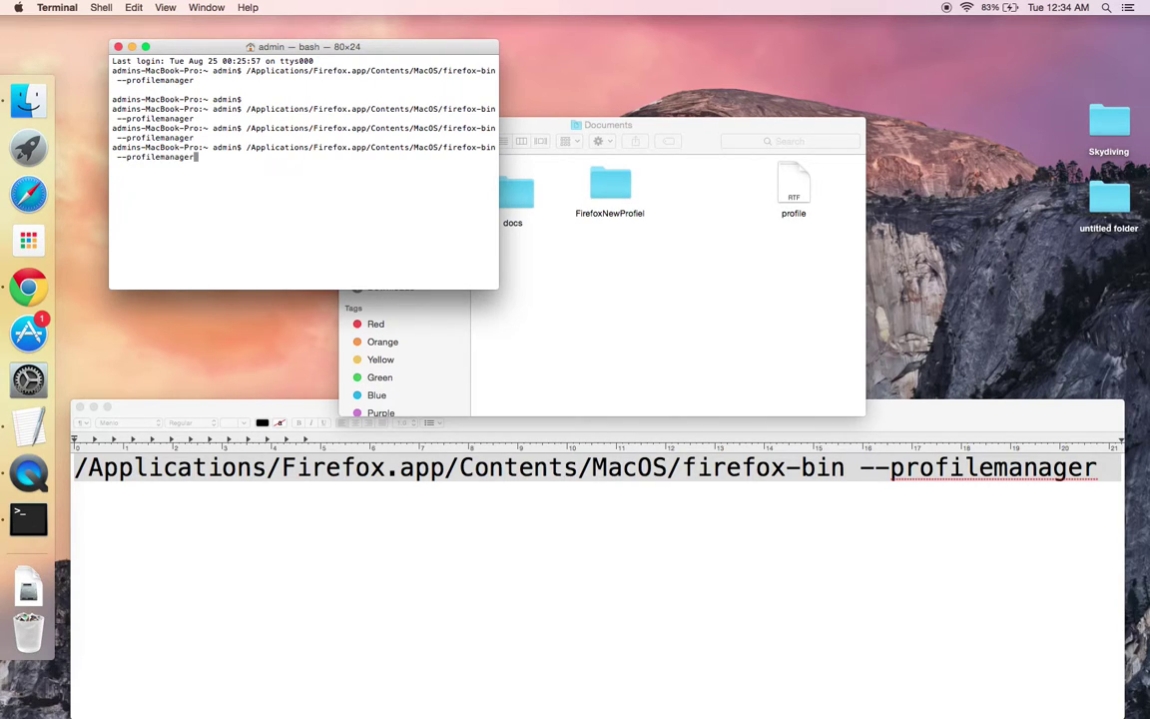
pyautogui.press('Return')
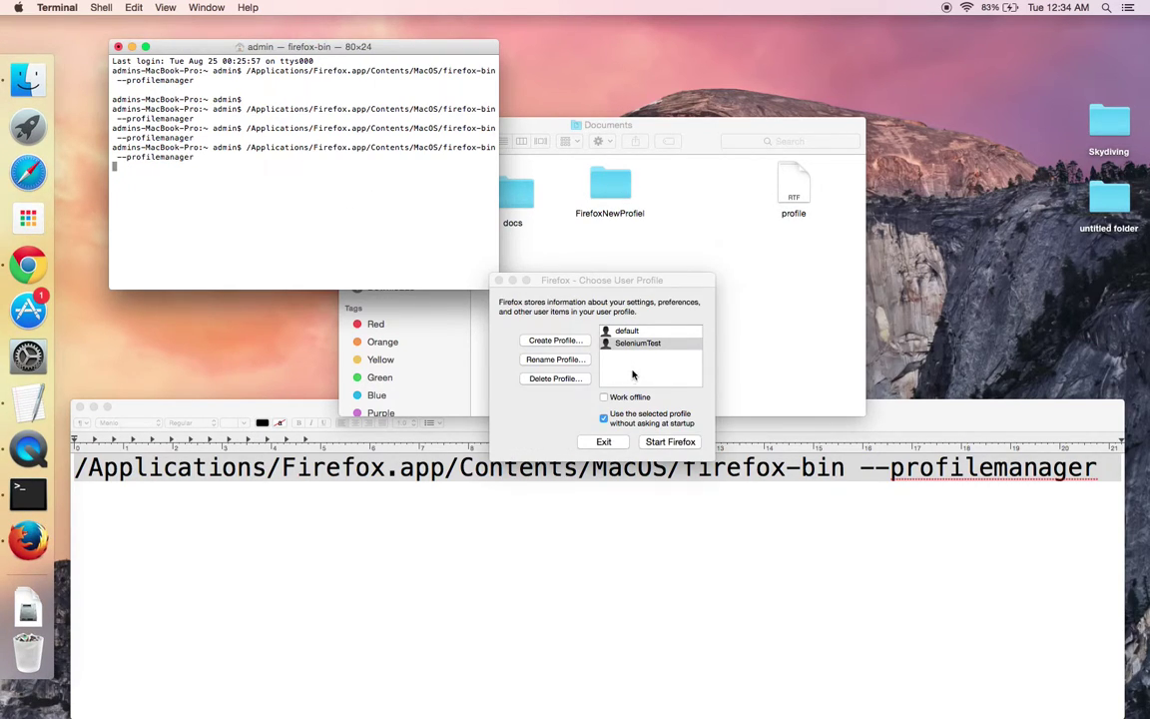
pyautogui.click(619, 330)
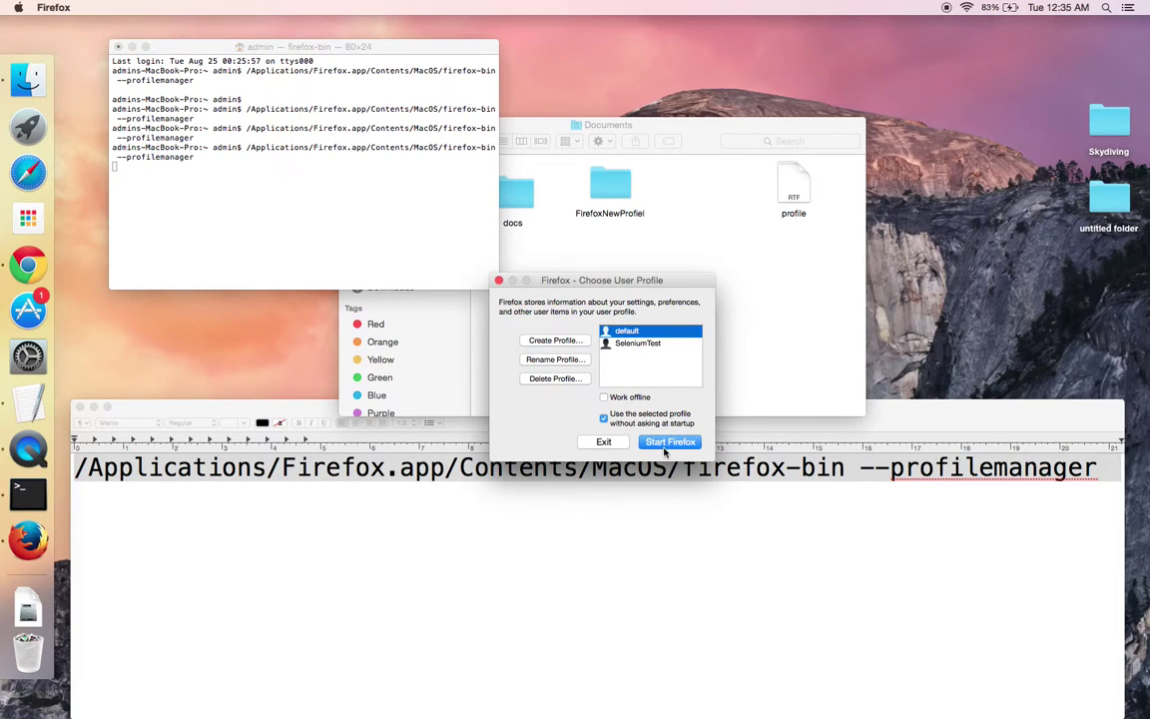
pyautogui.click(670, 441)
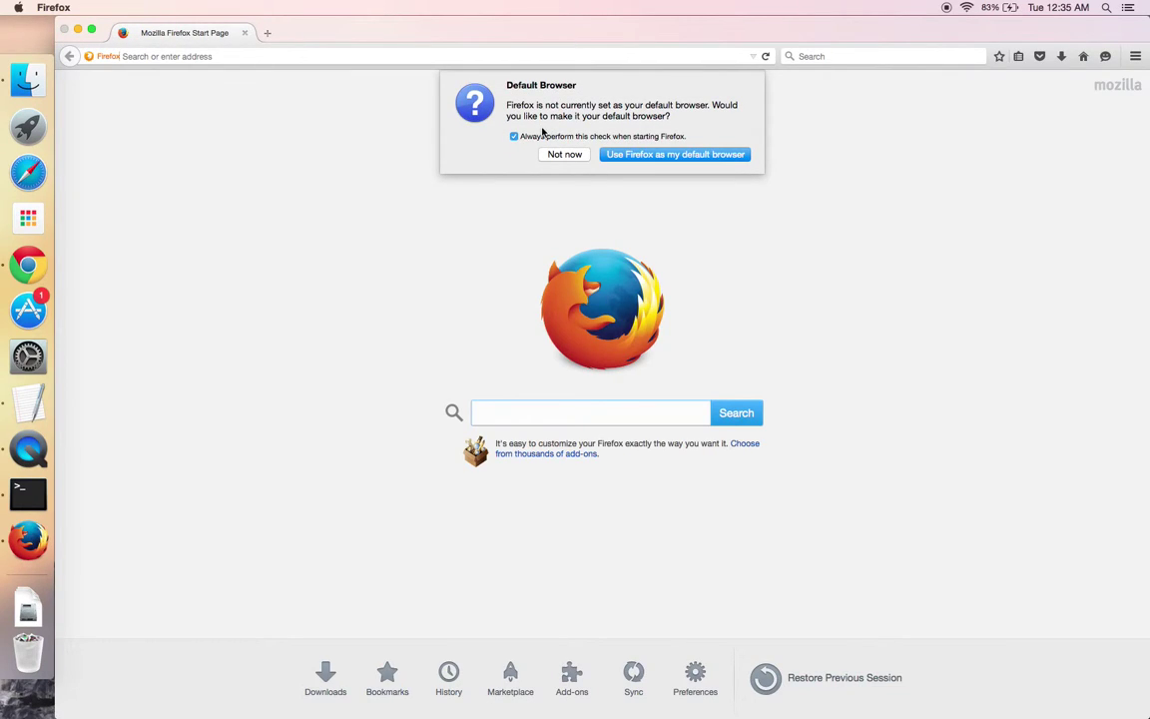
pyautogui.click(556, 155)
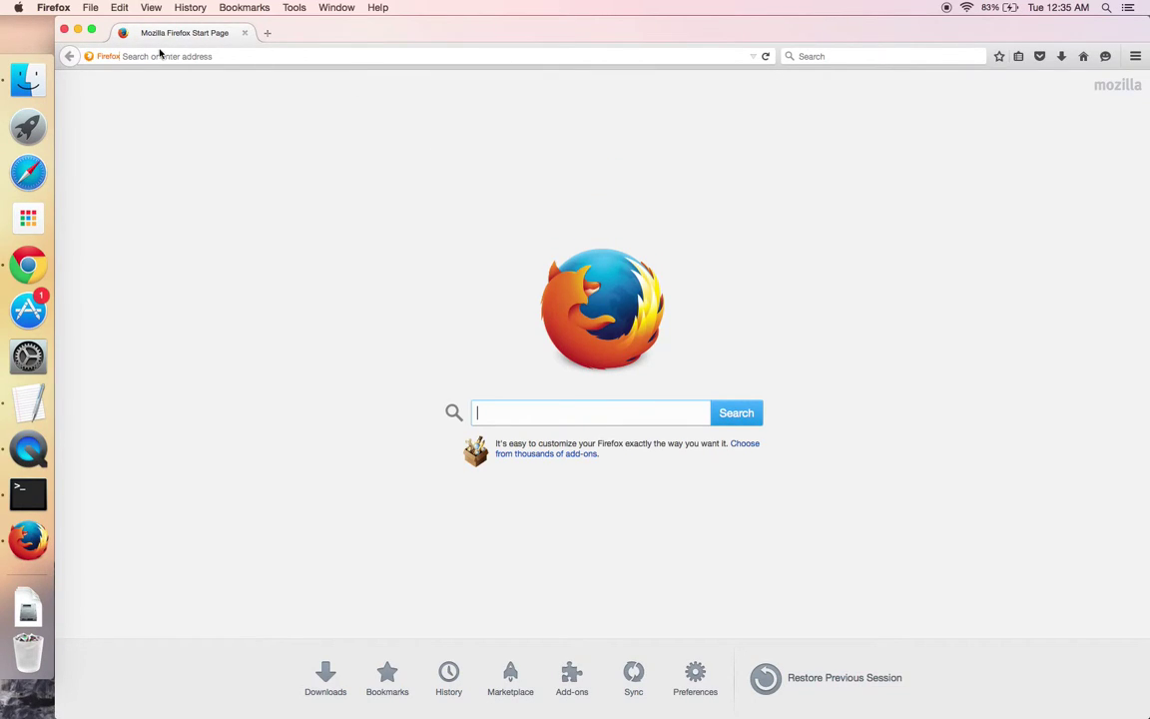
# Close Firefox, relaunch it from a Spotlight search for firefox, and decline the default-browser prompt
pyautogui.click(64, 31)
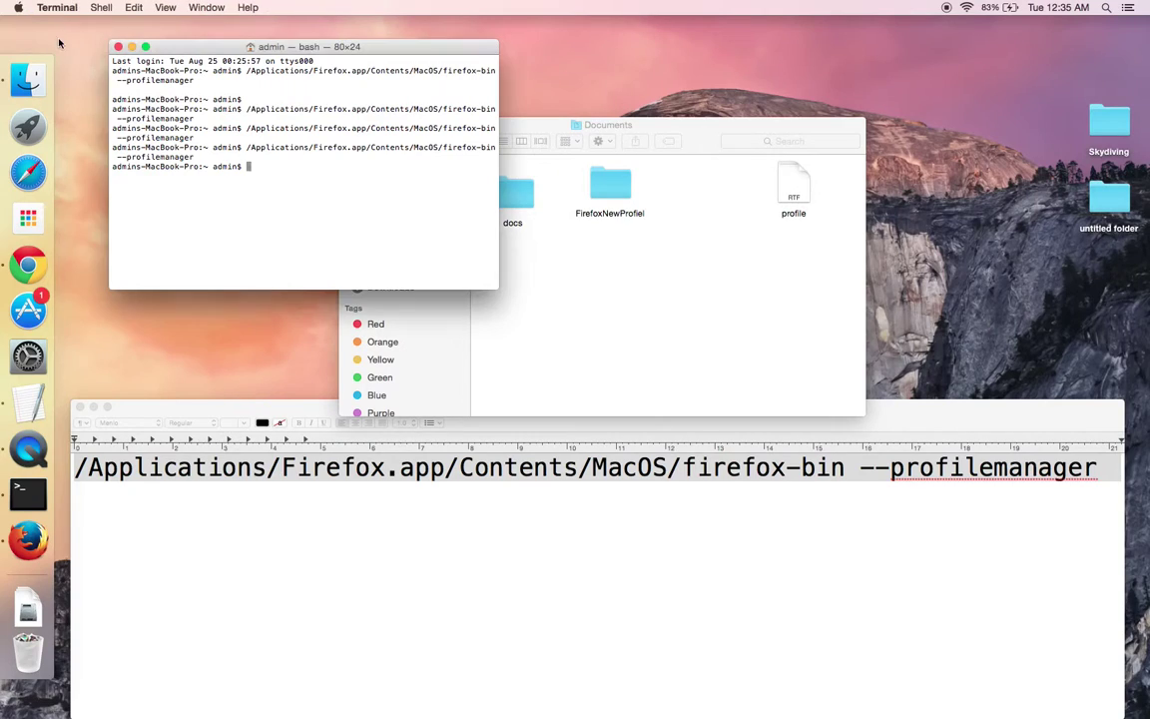
pyautogui.press('super+space')
pyautogui.write('termfirefox')
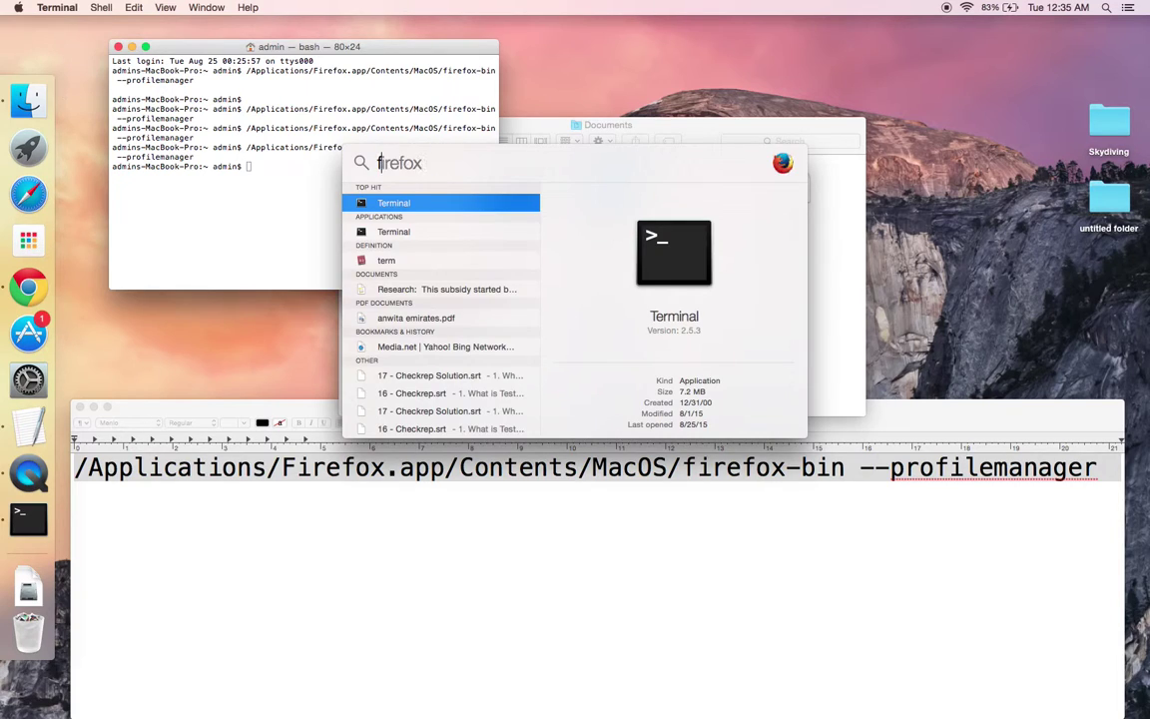
pyautogui.press('Return')
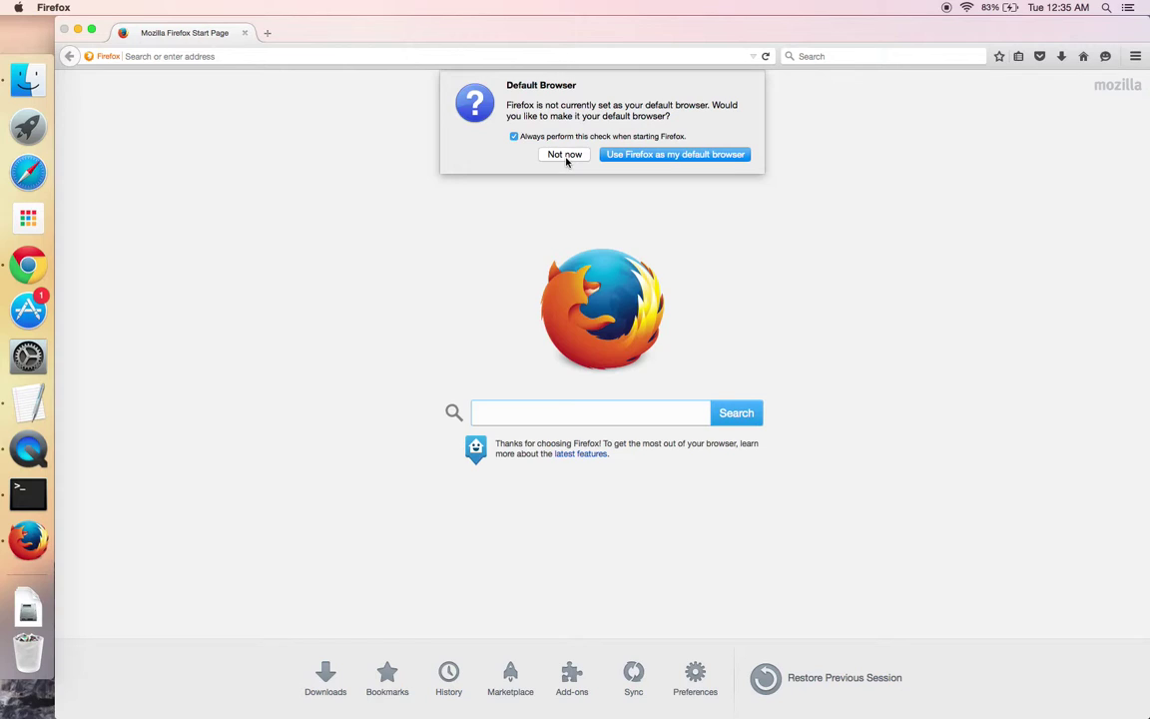
pyautogui.click(565, 157)
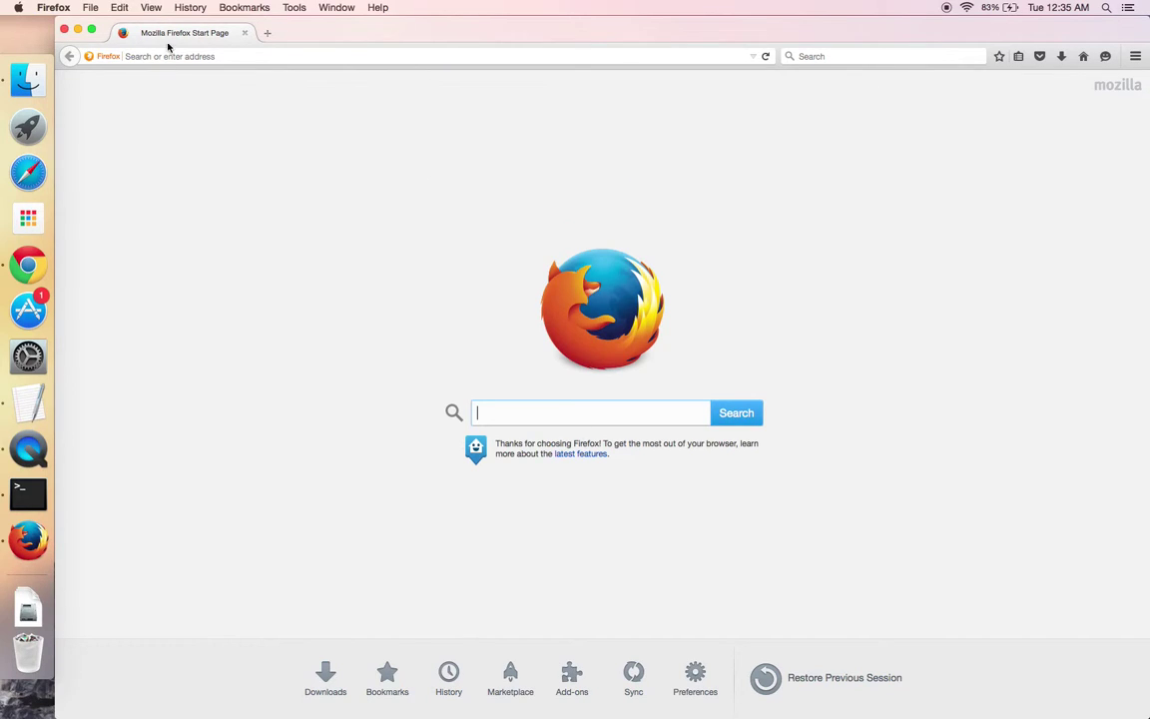
# Close Firefox and bring the TextEdit profile note with the --profilemanager command to the front
pyautogui.click(66, 31)
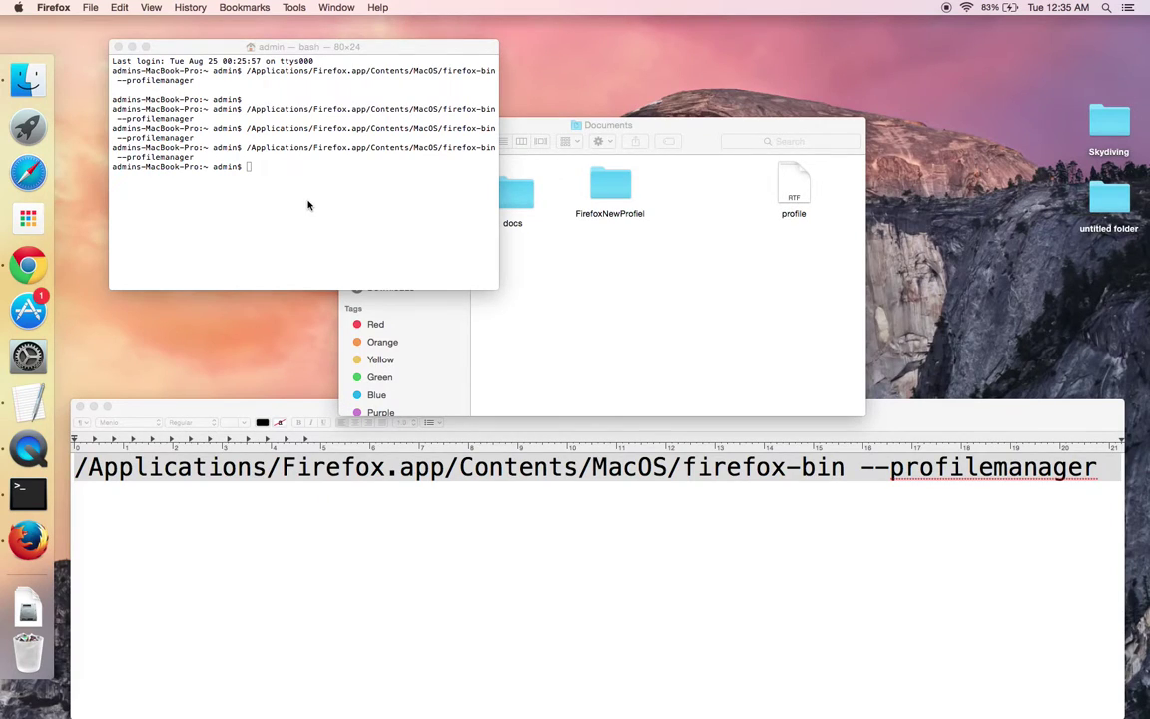
pyautogui.click(315, 406)
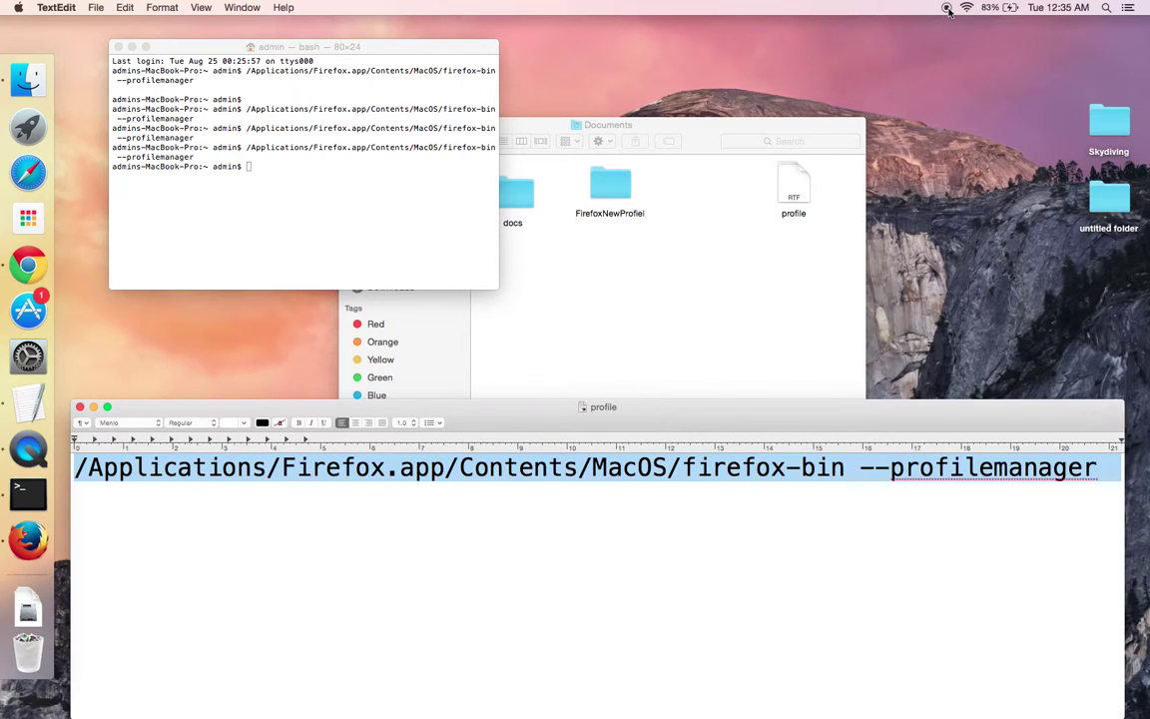
pyautogui.click(947, 8)
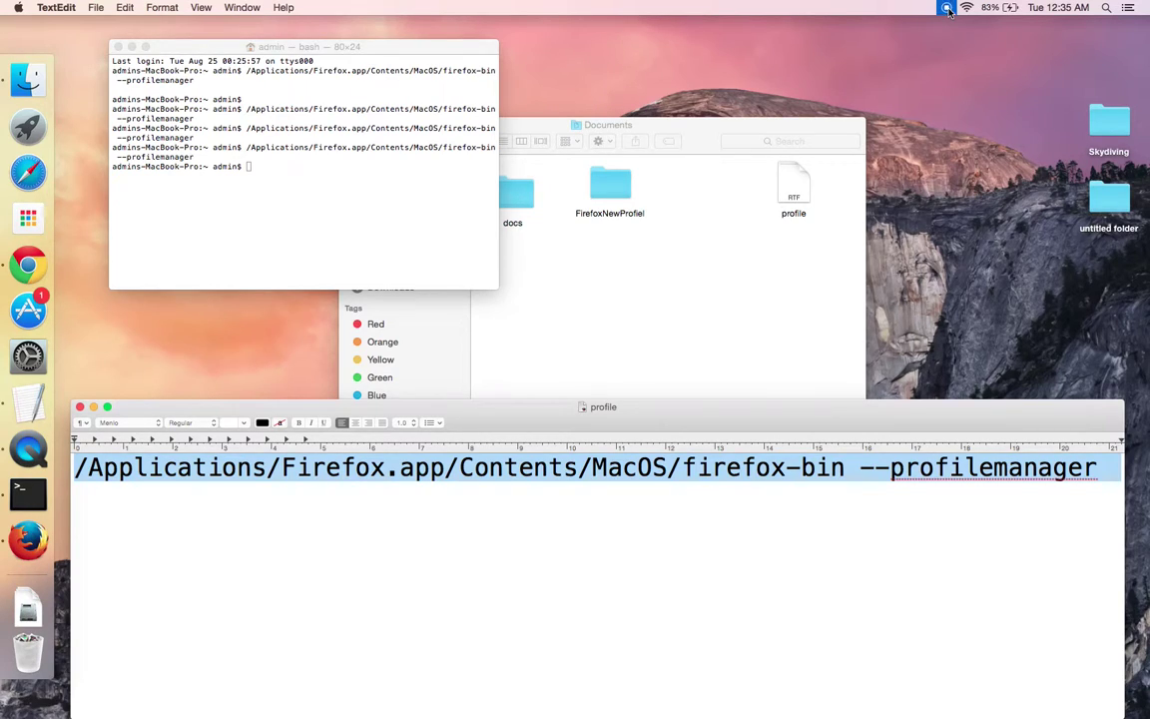